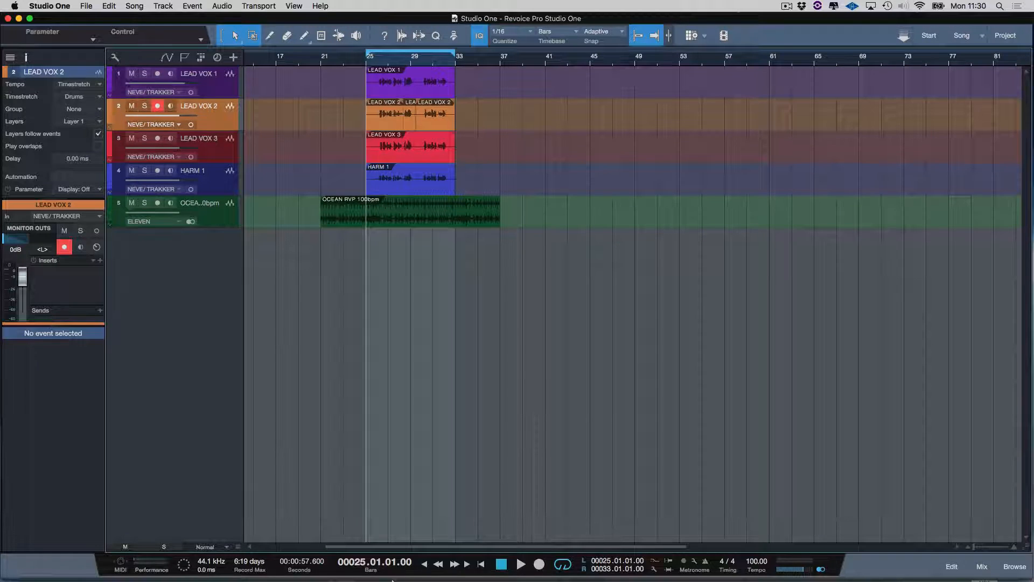
- Switch to Revoice Pro and narrow its window so it sits side by side with Studio One
mouse_move(361, 578)
left_click(441, 542)
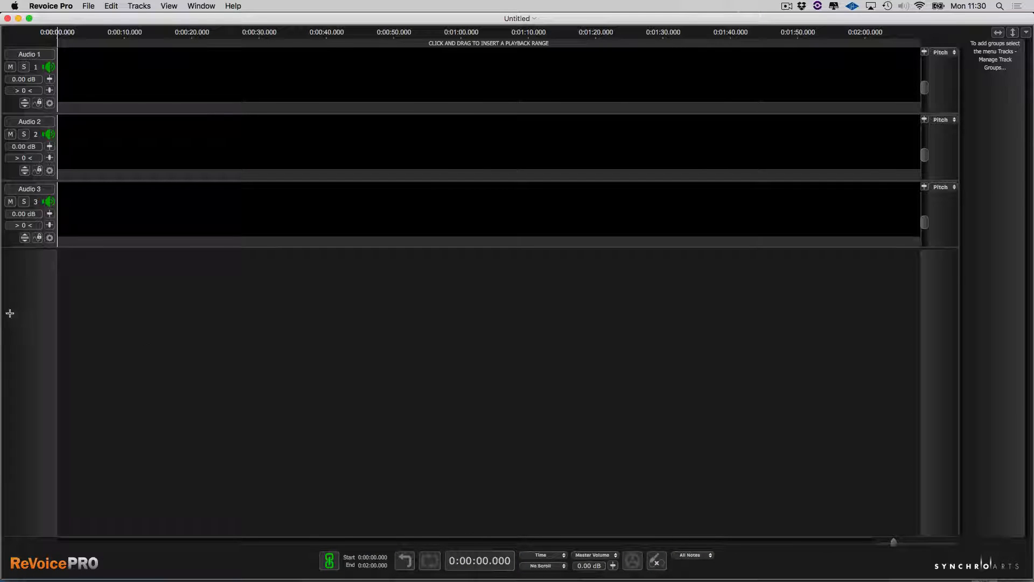
left_click_drag(2, 312, 504, 314)
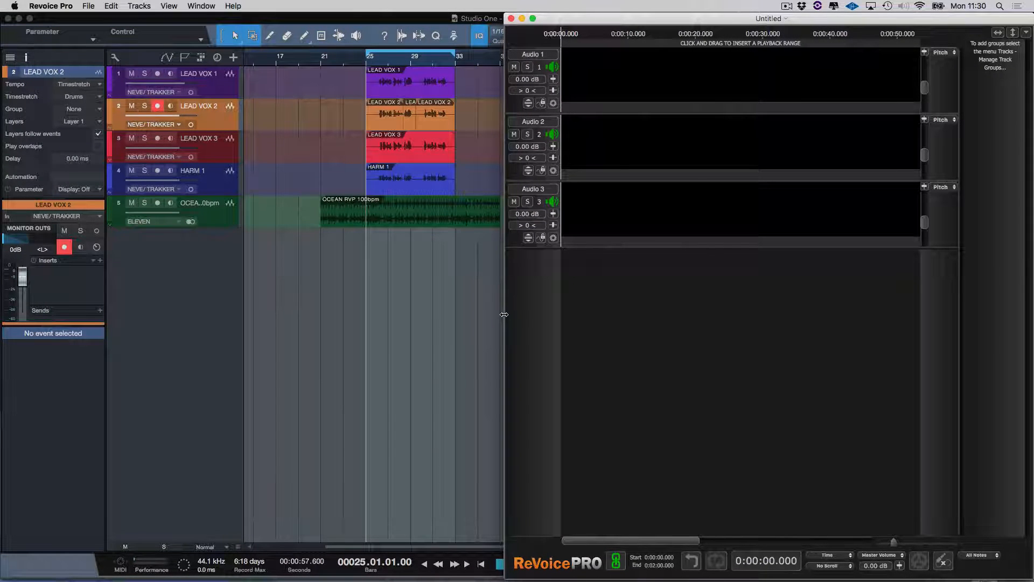
- Display the Revoice Pro session settings alongside Studio One's Song Setup for comparison
left_click(168, 7)
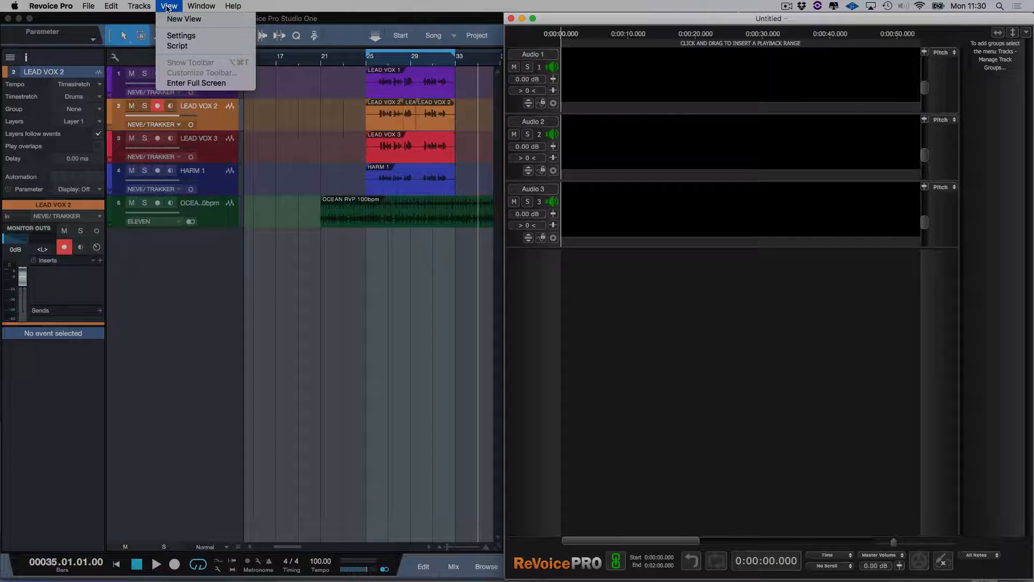
left_click(175, 36)
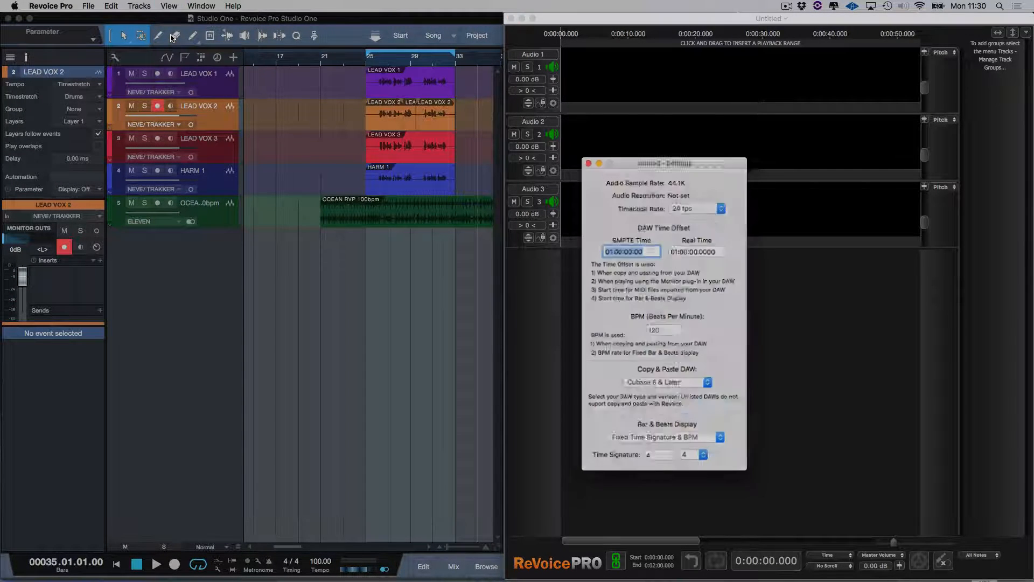
left_click(160, 23)
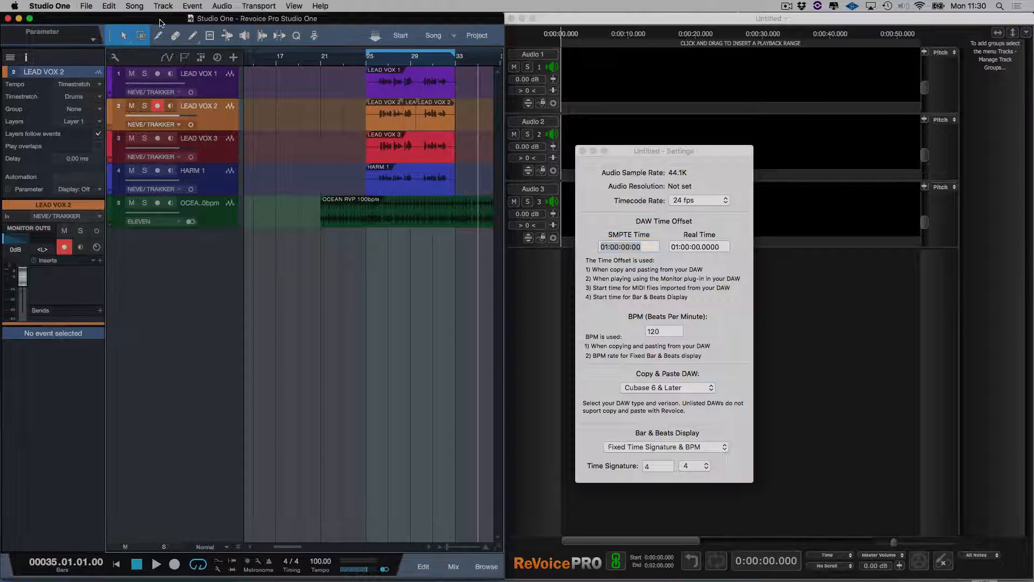
left_click(50, 6)
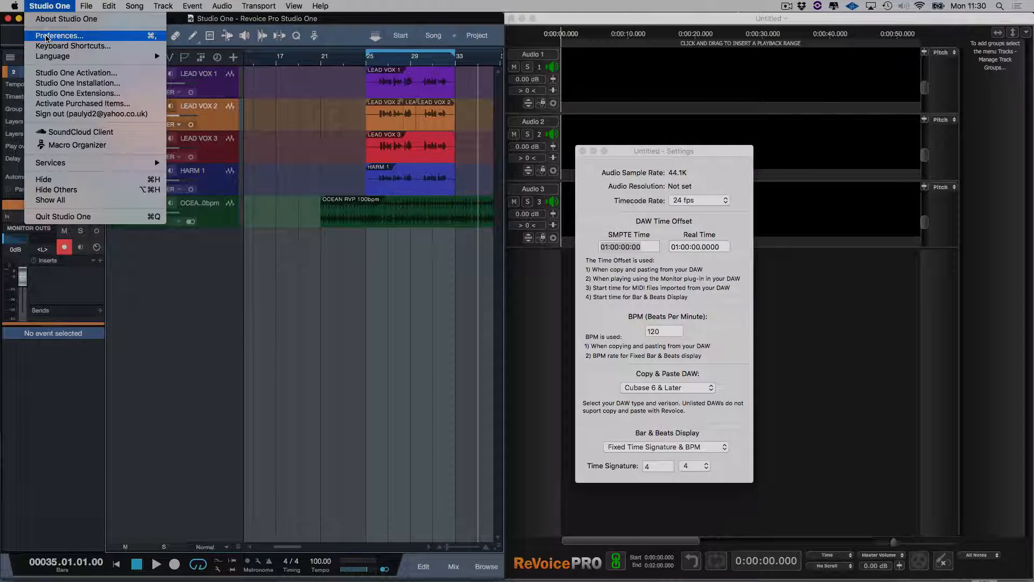
left_click(46, 36)
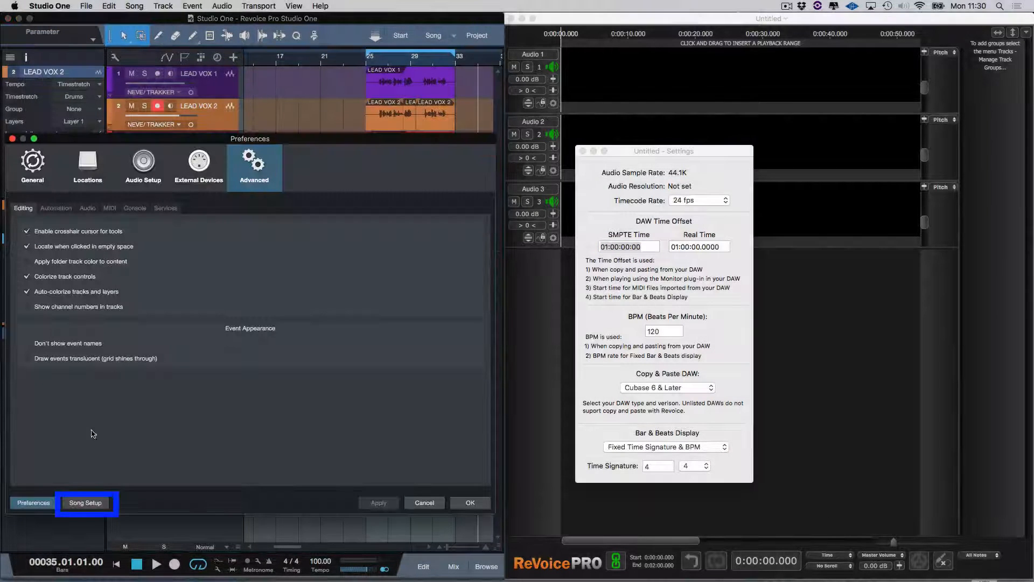
left_click(84, 503)
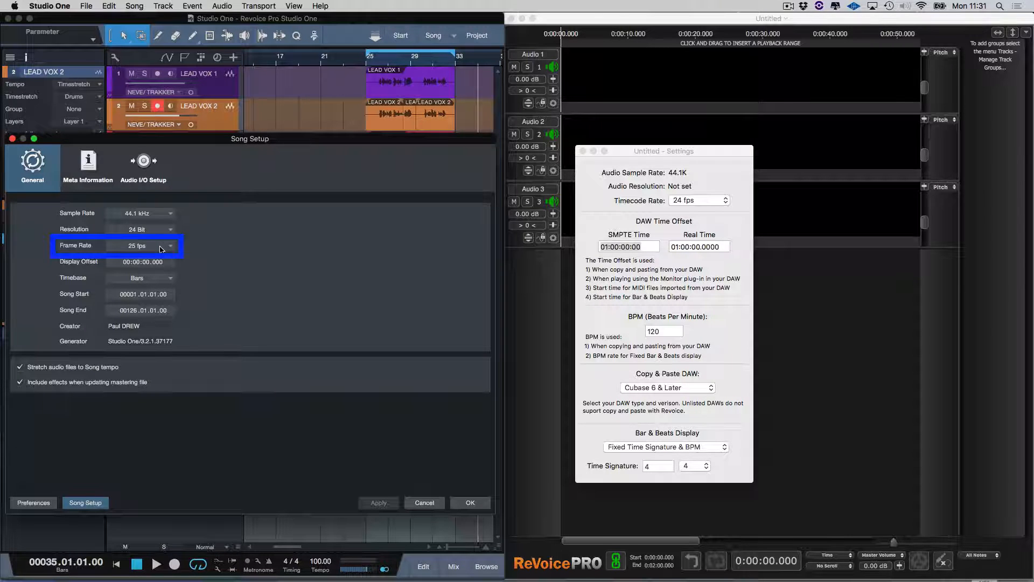
- Set the Revoice Pro timecode rate to 25 fps and the DAW time offset to 00:00:00:00 SMPTE
left_click(694, 202)
left_click(692, 210)
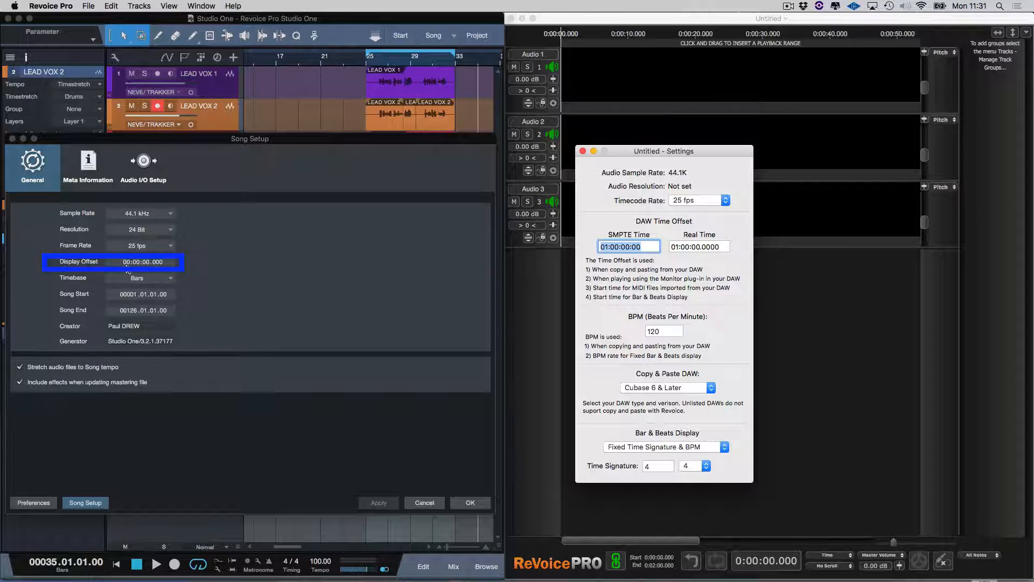
left_click(618, 247)
key("BackSpace")
type("0")
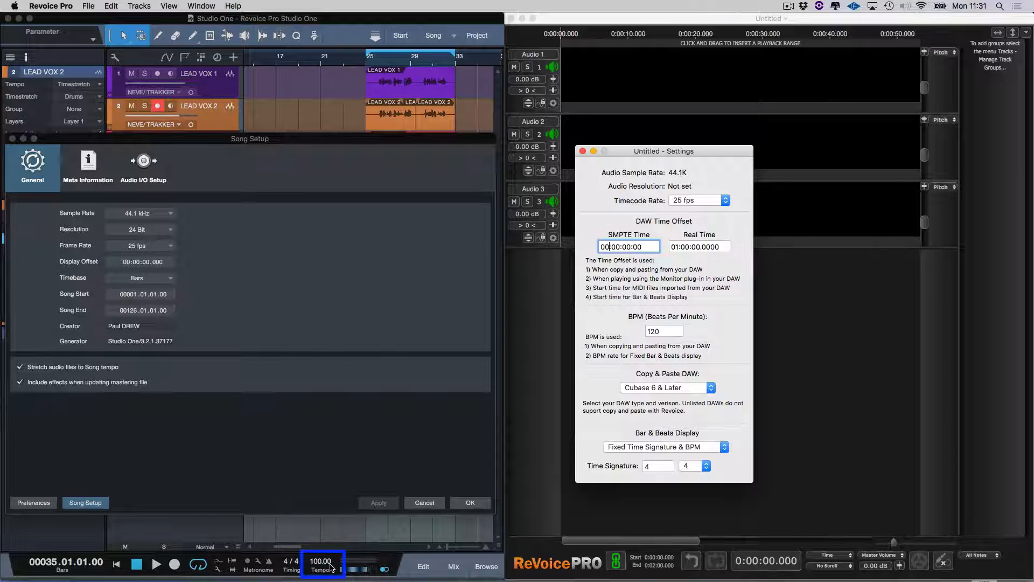
- Set the BPM to 100 and the Copy & Paste DAW to Studio One 3 & Later, then close both setup windows
double_click(667, 329)
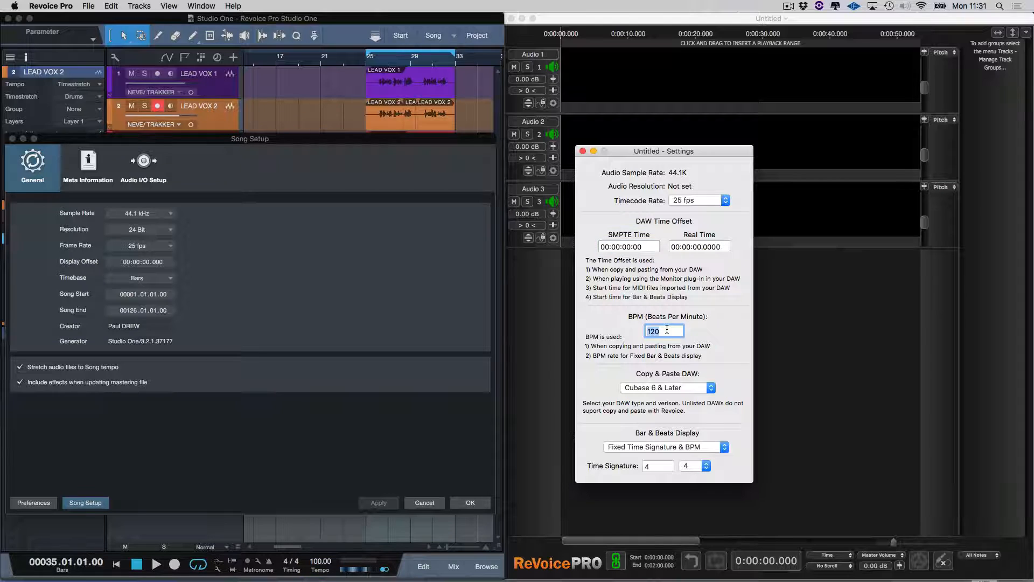
type("10")
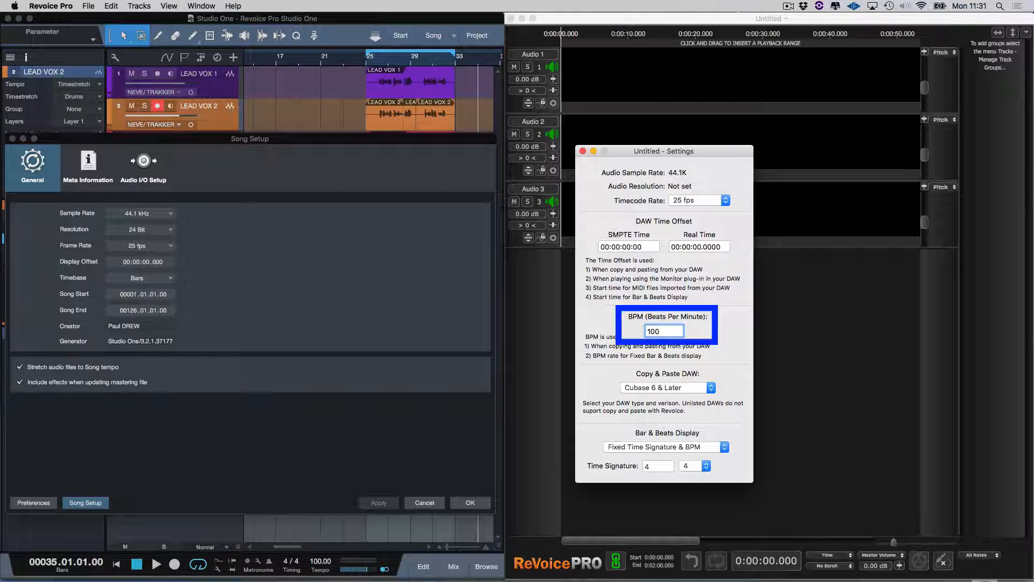
key("Return")
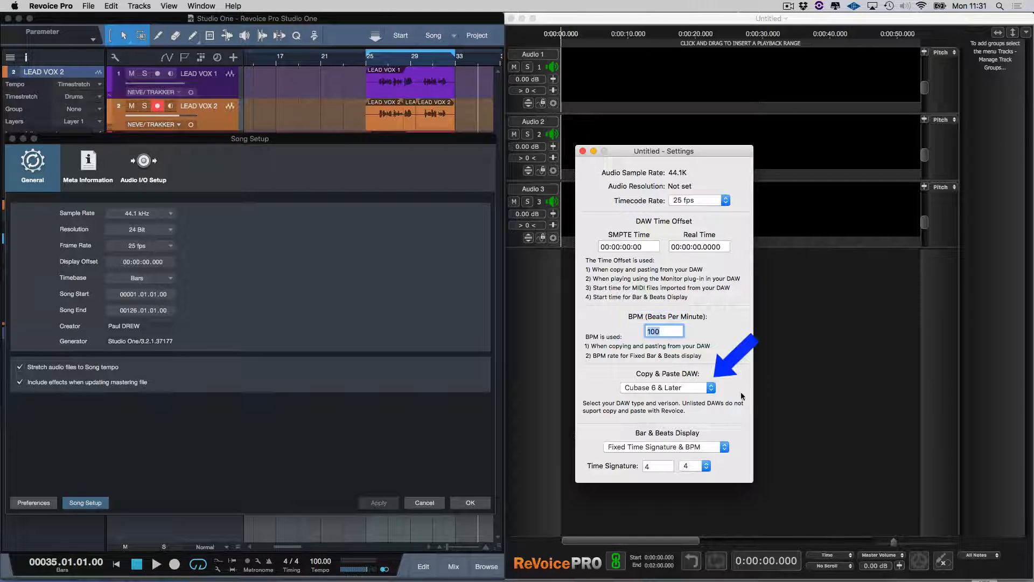
left_click(711, 388)
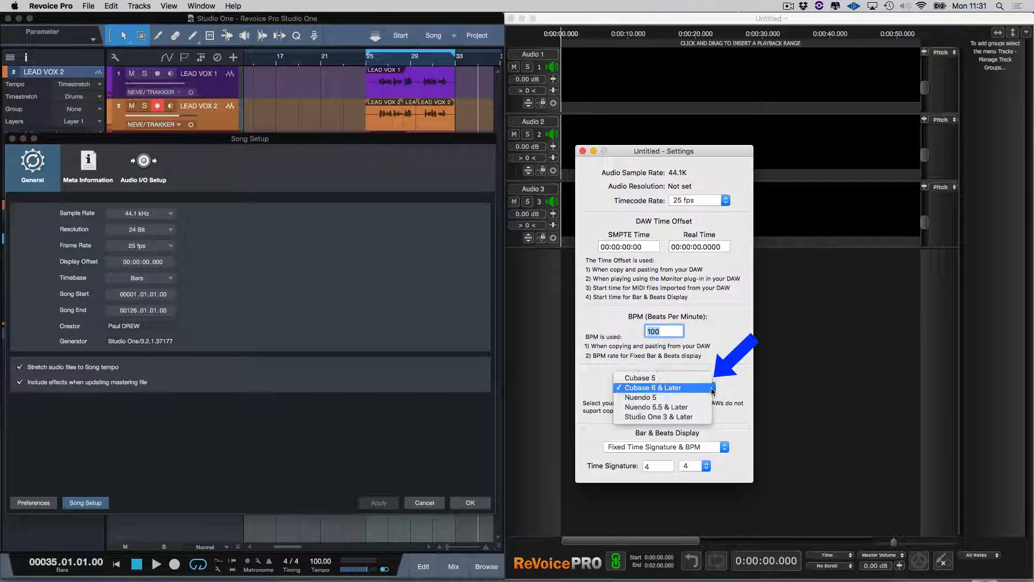
left_click(694, 413)
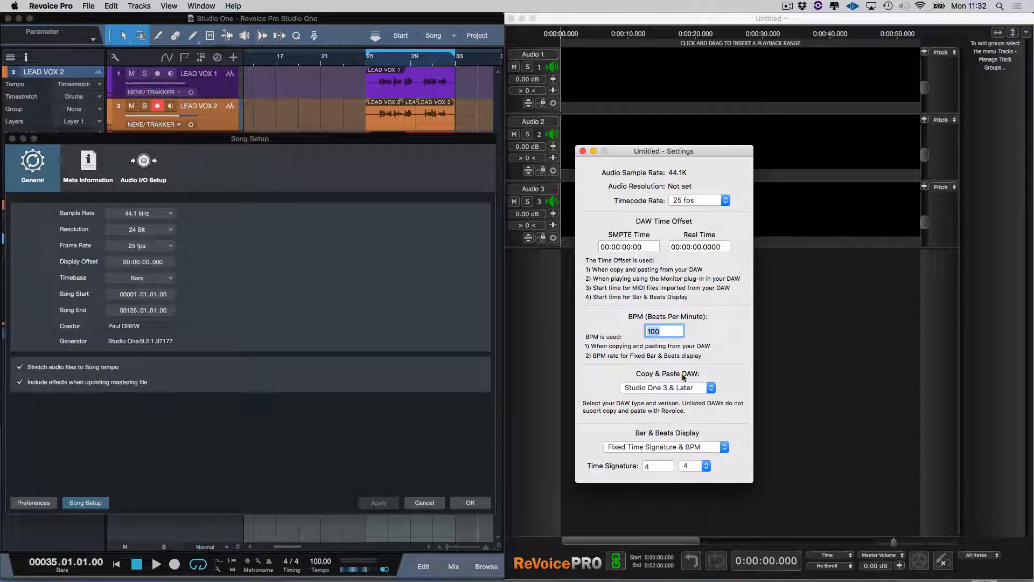
left_click(582, 151)
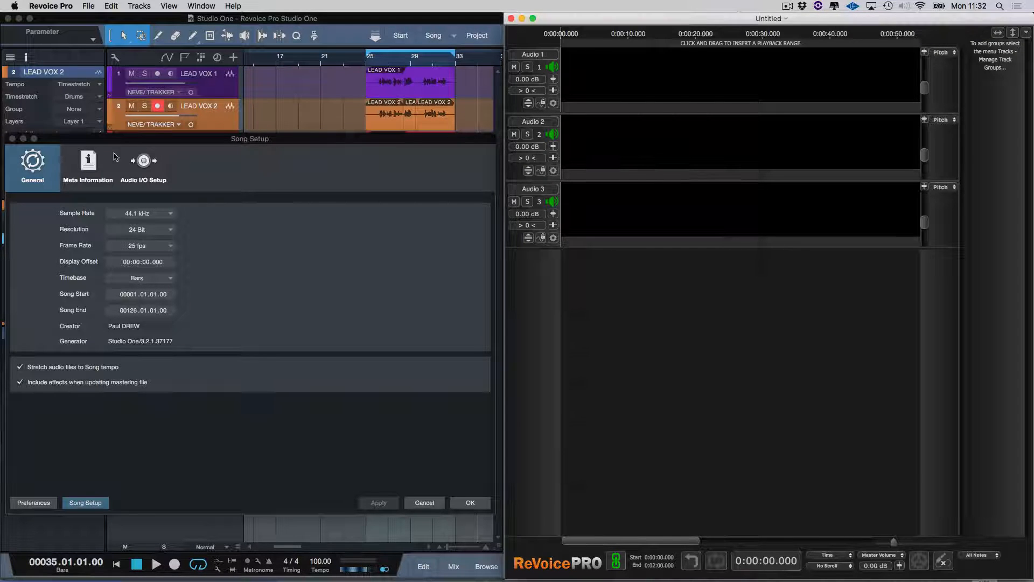
left_click(13, 139)
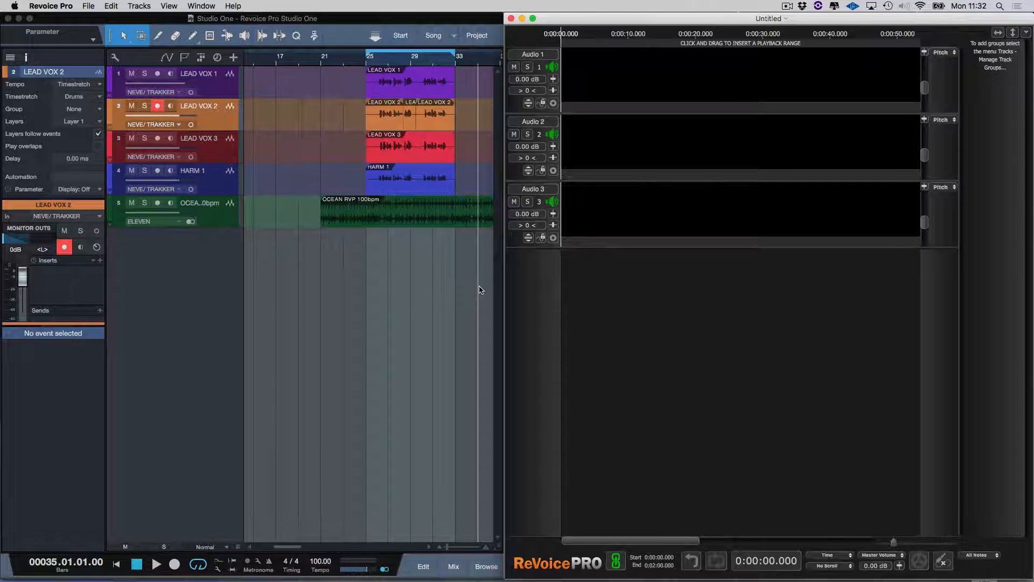
- Play back the looped section from bar 25 in Studio One with all vocals and the backing track
left_click(89, 7)
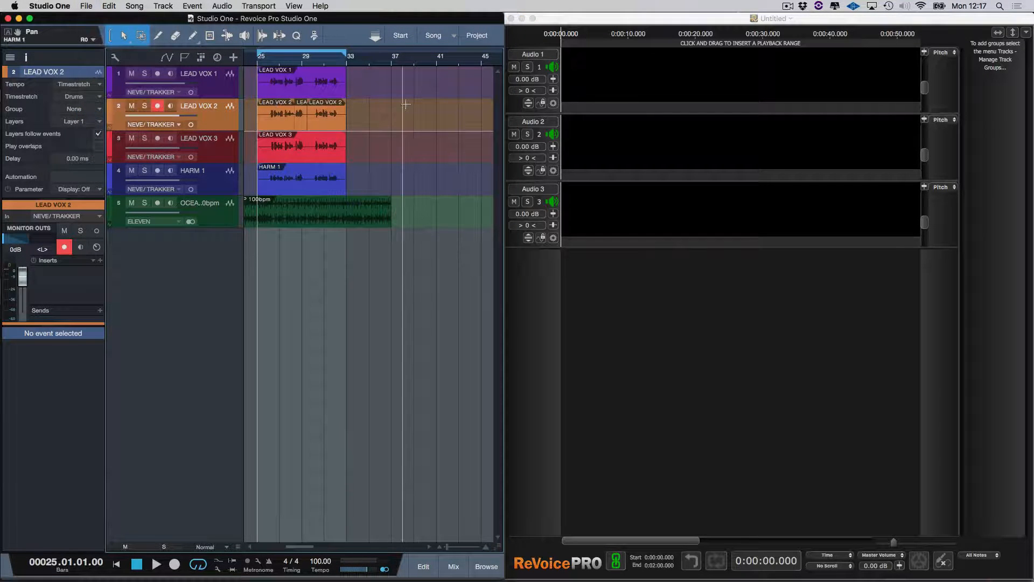
key("space")
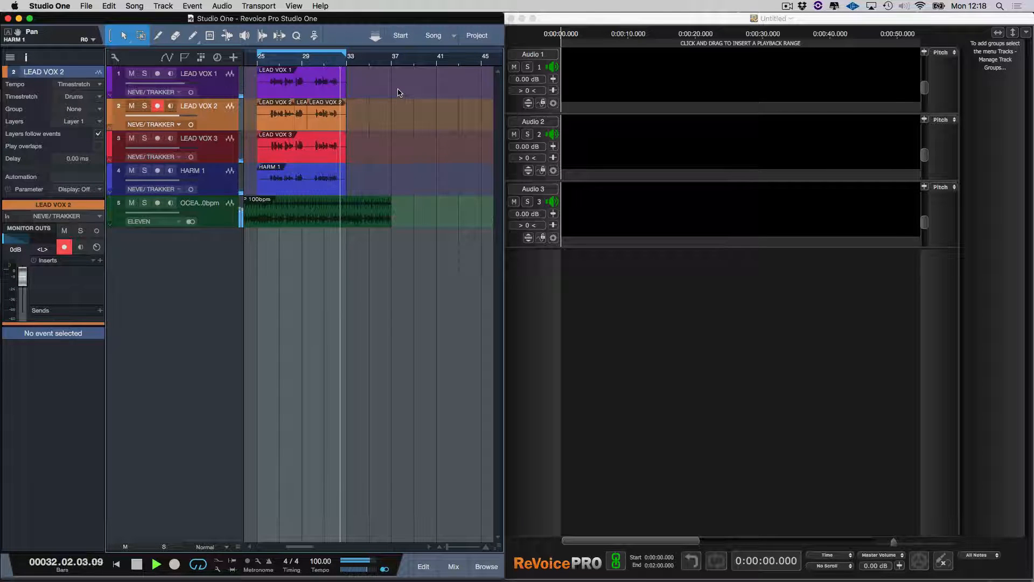
key("space")
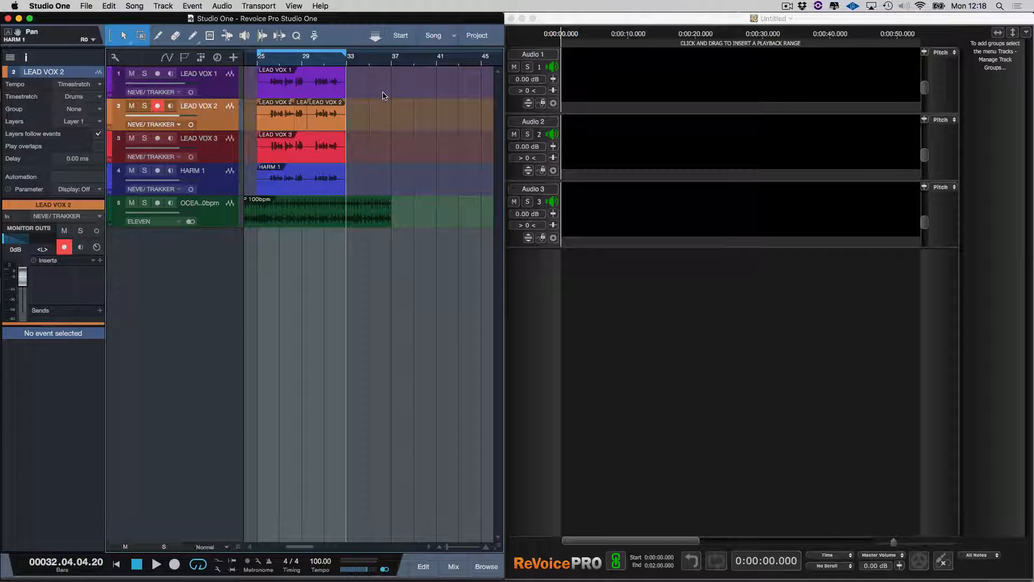
- Solo the three lead vocal tracks and the HARM 1 track, and play them back from bar 25
left_click(144, 73)
left_click_drag(143, 106, 145, 173)
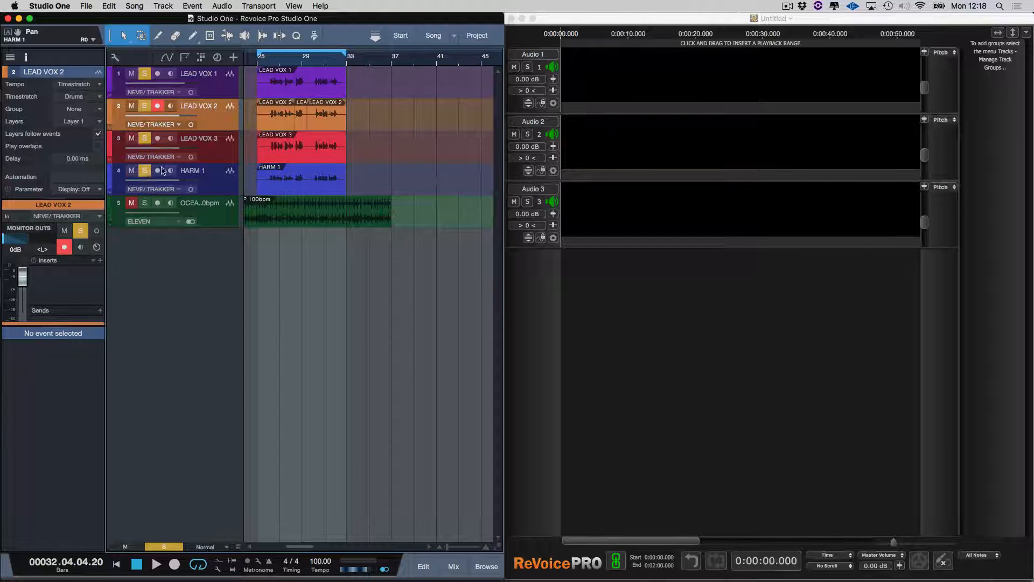
left_click(257, 63)
key("space")
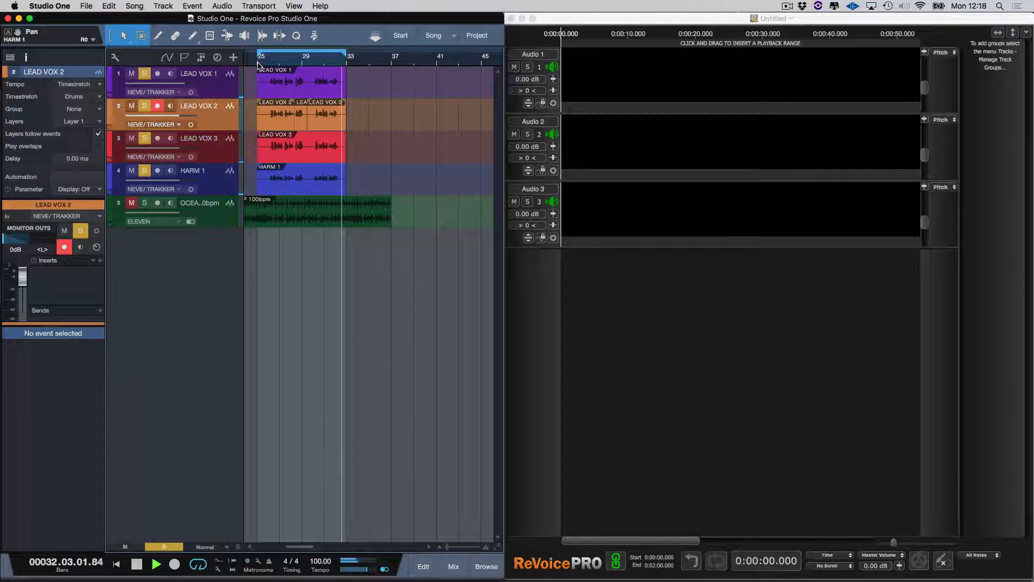
key("space")
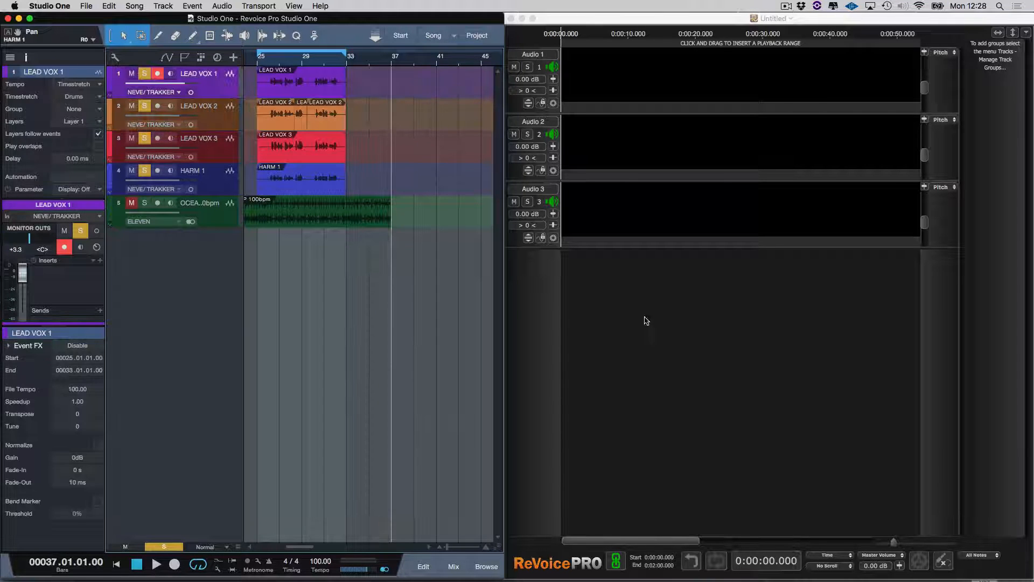
- Set the Revoice Pro time display to Bar & Beats and copy Studio One's LEAD VOX 1 event onto its first track
left_click(843, 557)
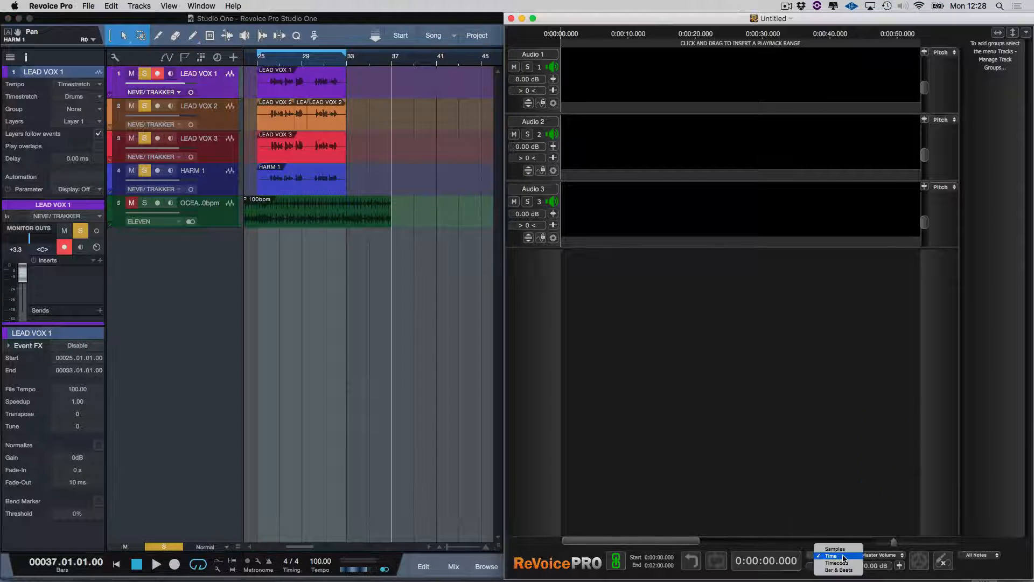
left_click(843, 570)
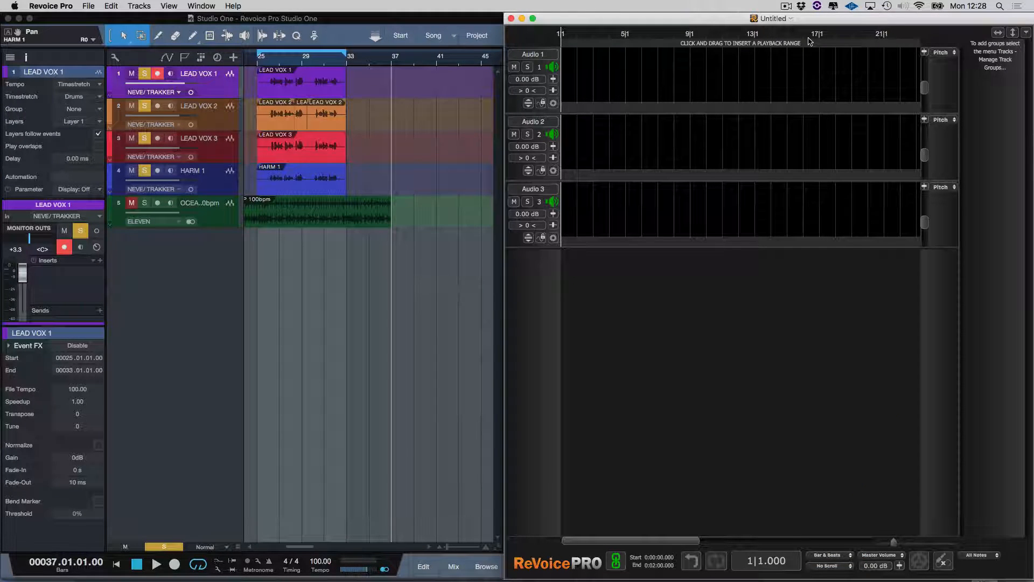
left_click(333, 93)
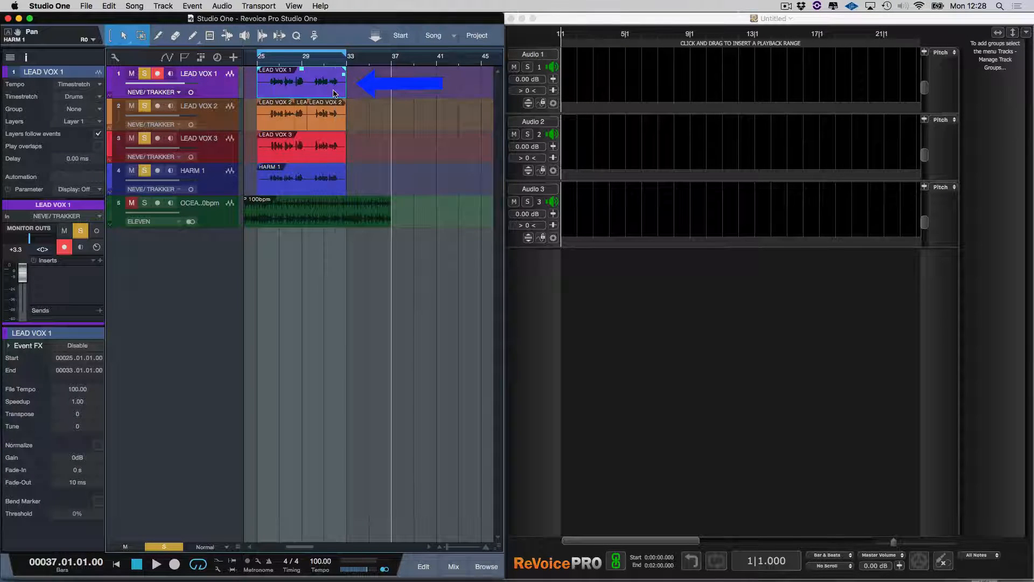
left_click(684, 70)
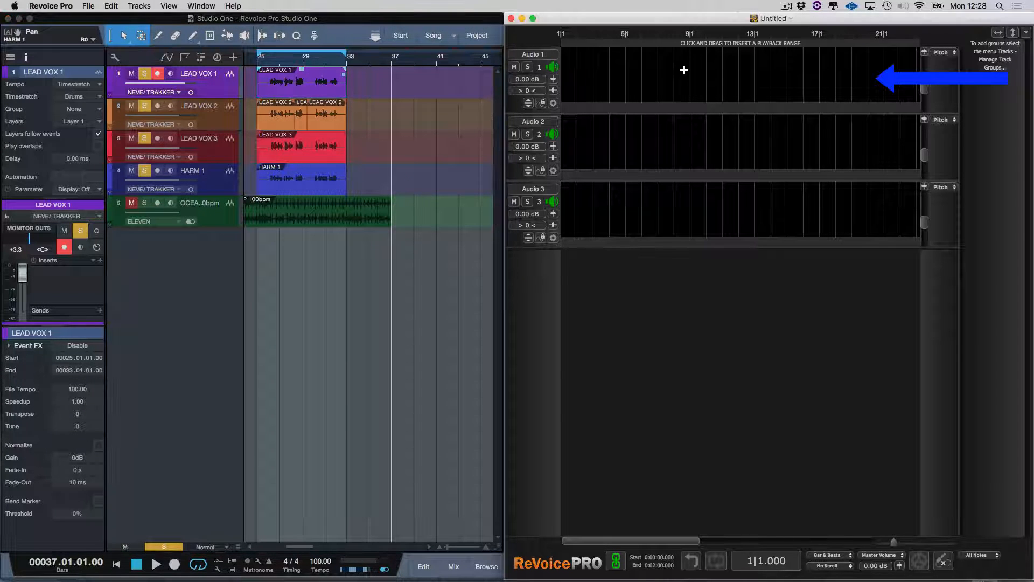
key("super+v")
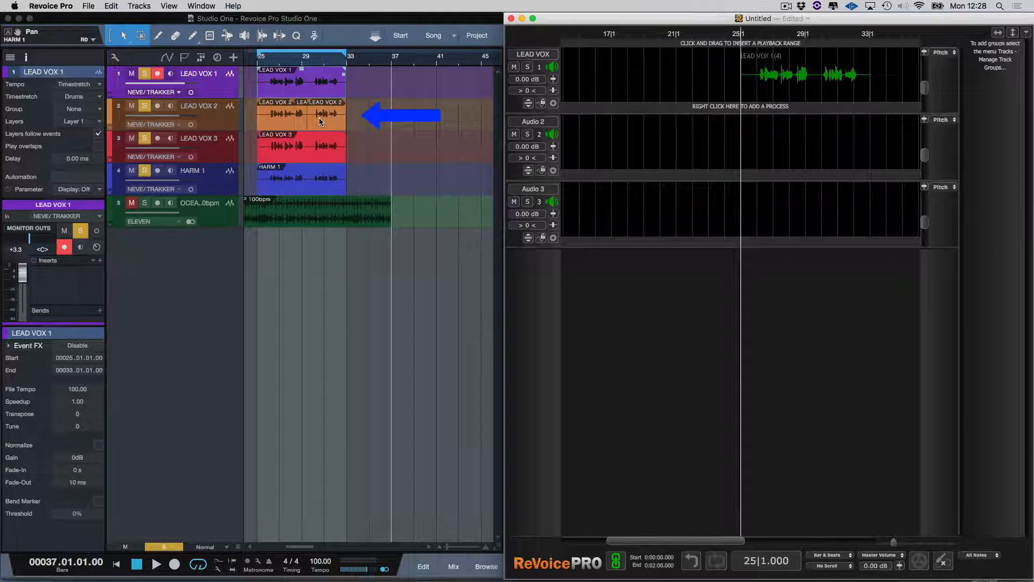
- Copy all the LEAD VOX 2 events from Studio One onto the second Revoice Pro track
left_click(275, 121)
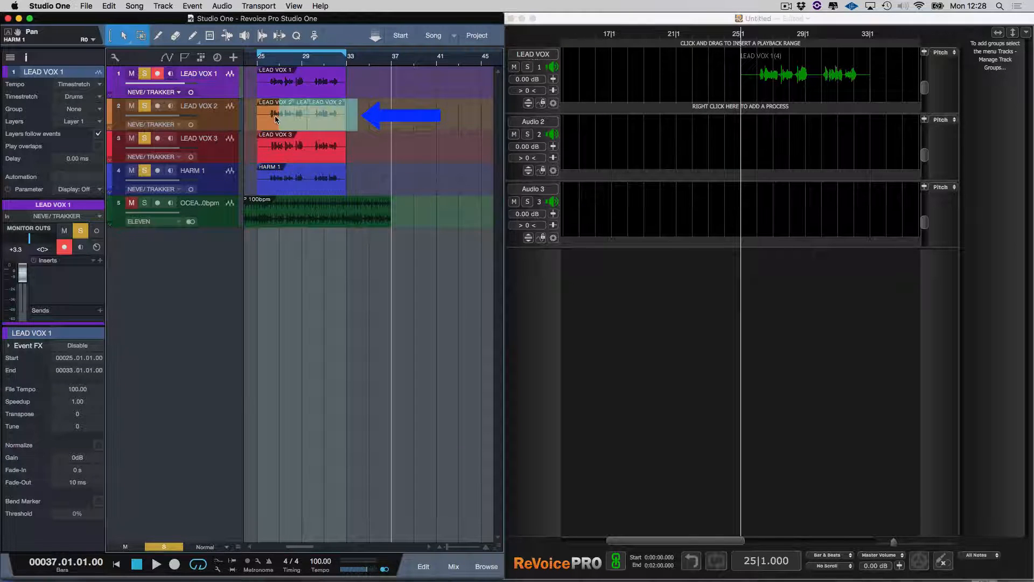
left_click(275, 122)
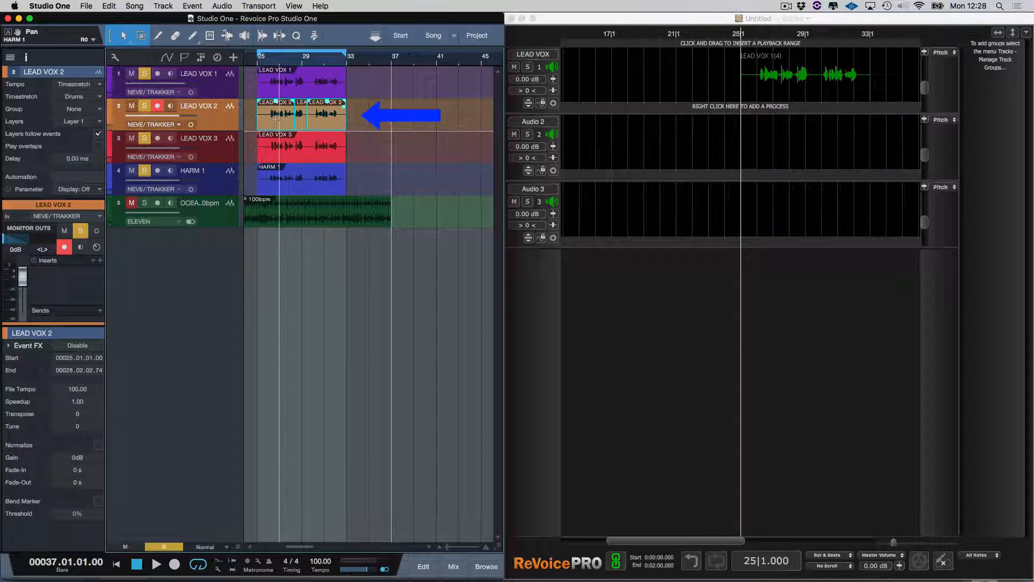
left_click(753, 133)
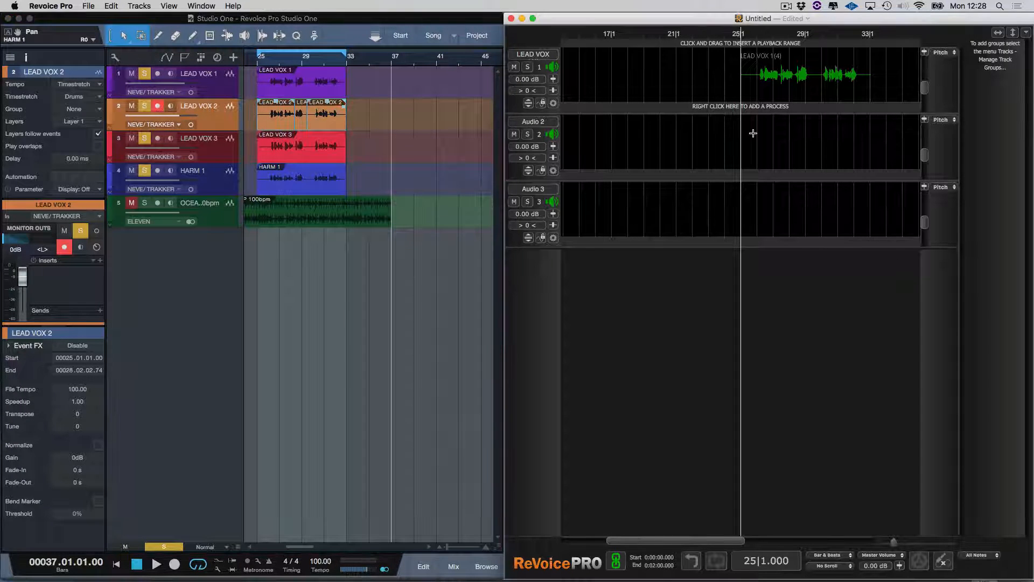
key("super+v")
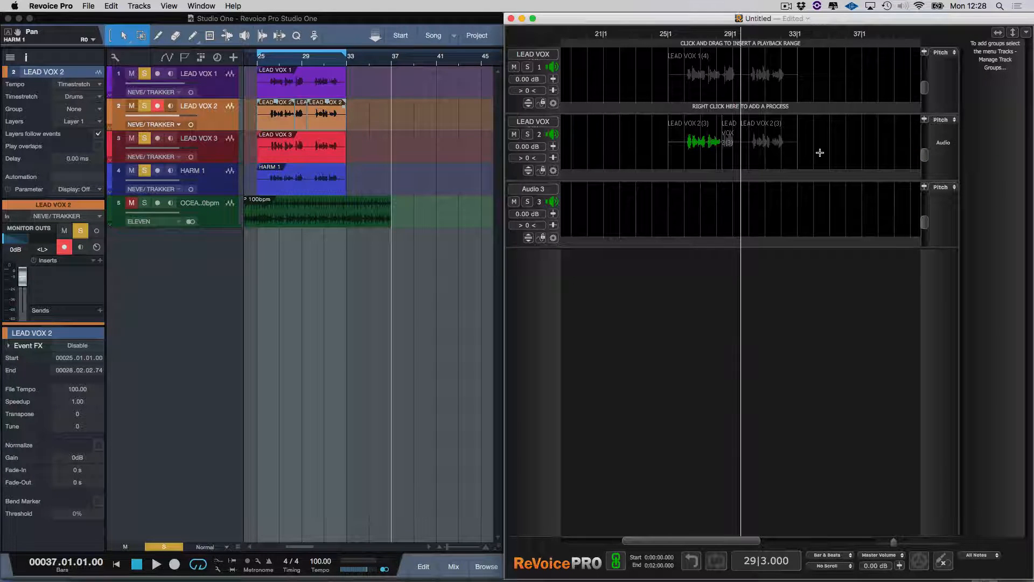
- Copy the LEAD VOX 3 event from Studio One onto the third Revoice Pro track
left_click(320, 159)
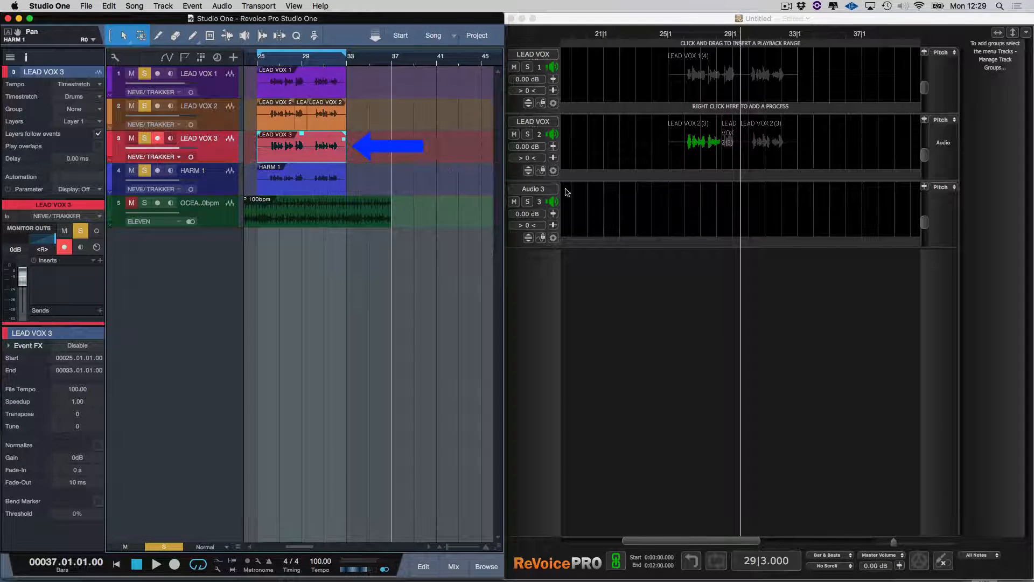
left_click(687, 210)
key("super+v")
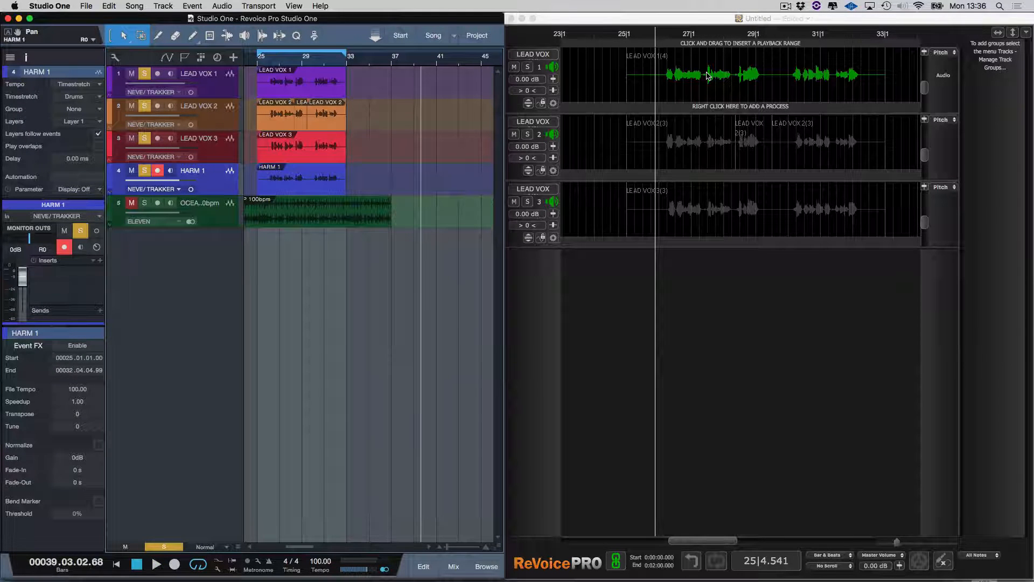
- Switch to Revoice Pro and play back the transferred lead vocals
left_click(662, 19)
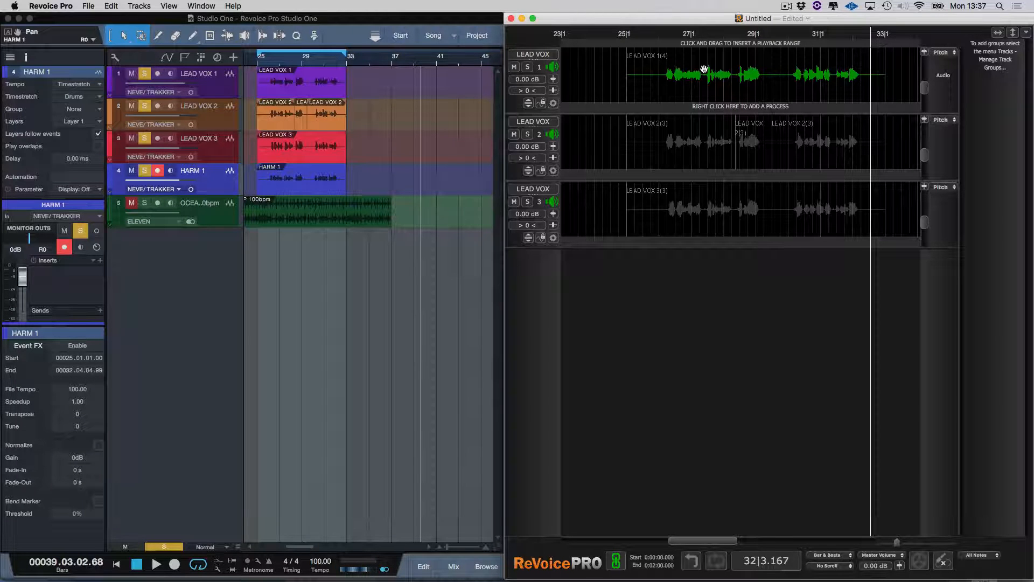
- Make a warp region from the LEAD VOX 1 audio and expand its track to full height for pitch editing
right_click(710, 70)
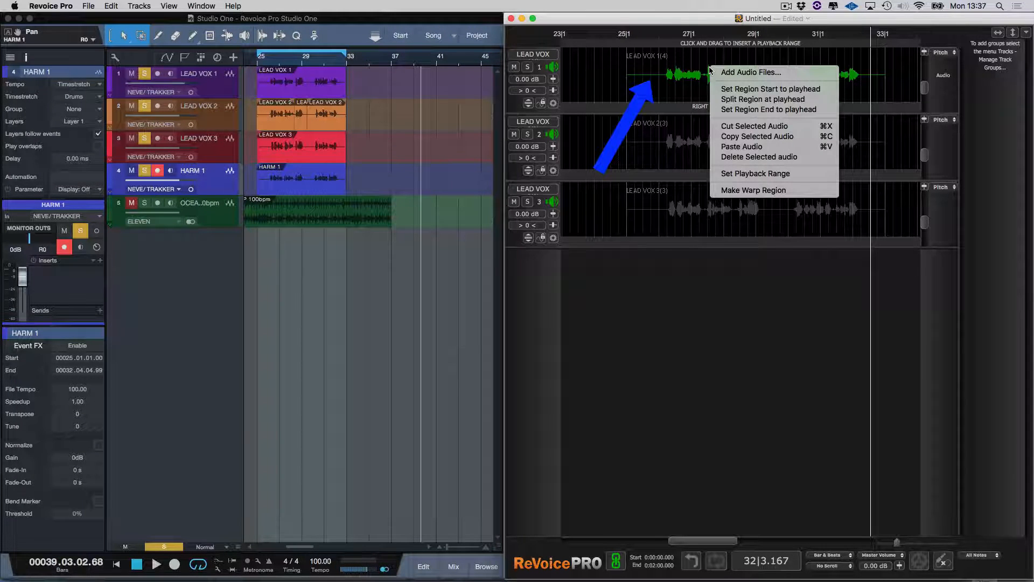
left_click(754, 191)
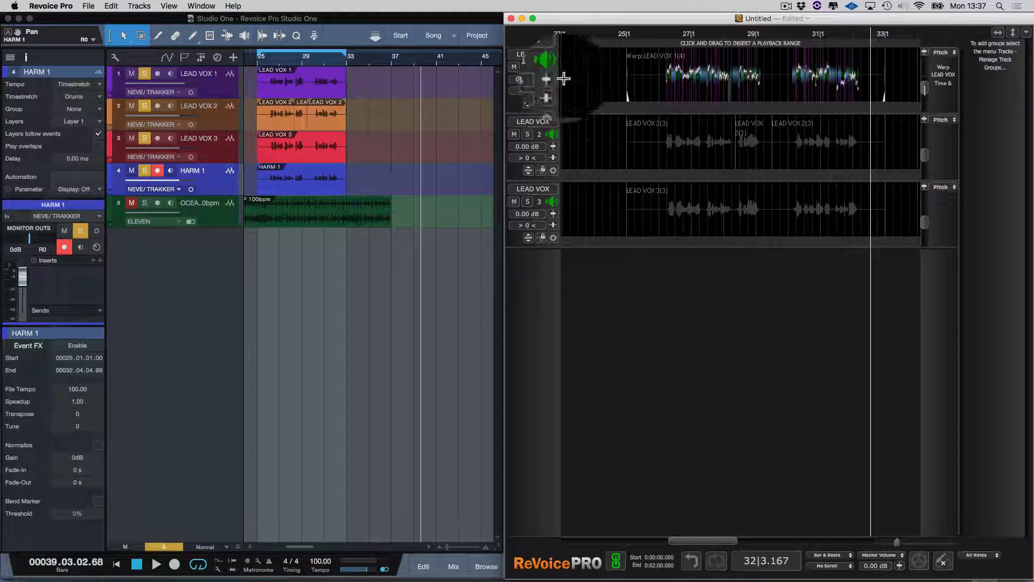
left_click(528, 103)
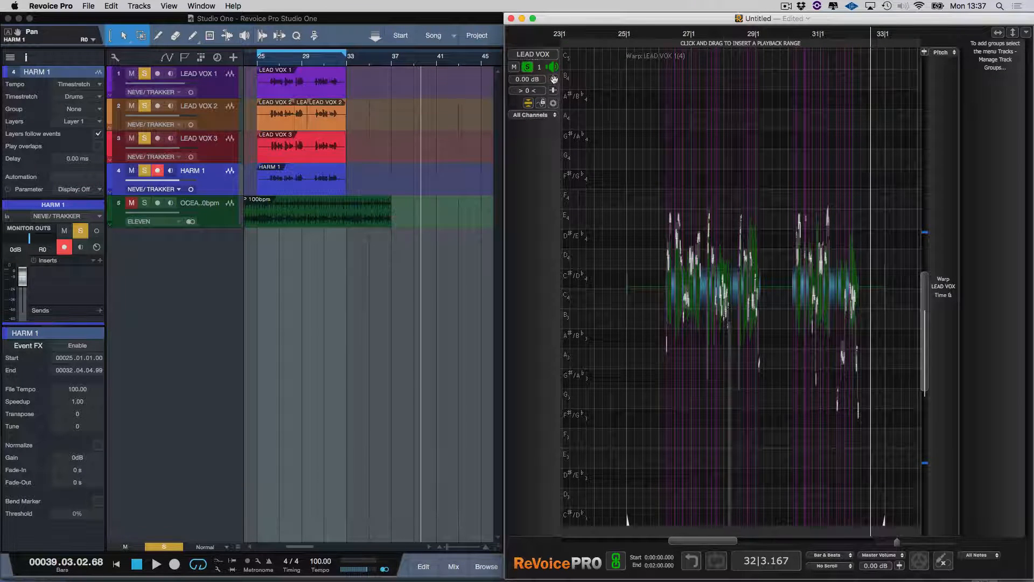
- Play the opening phrase of LEAD VOX 1, raise the note near bar 27 beat 2 by about a semitone, and collapse the expanded track
scroll(716, 356, "up", 5)
scroll(716, 356, "left", 5)
scroll(716, 357, "right", 3)
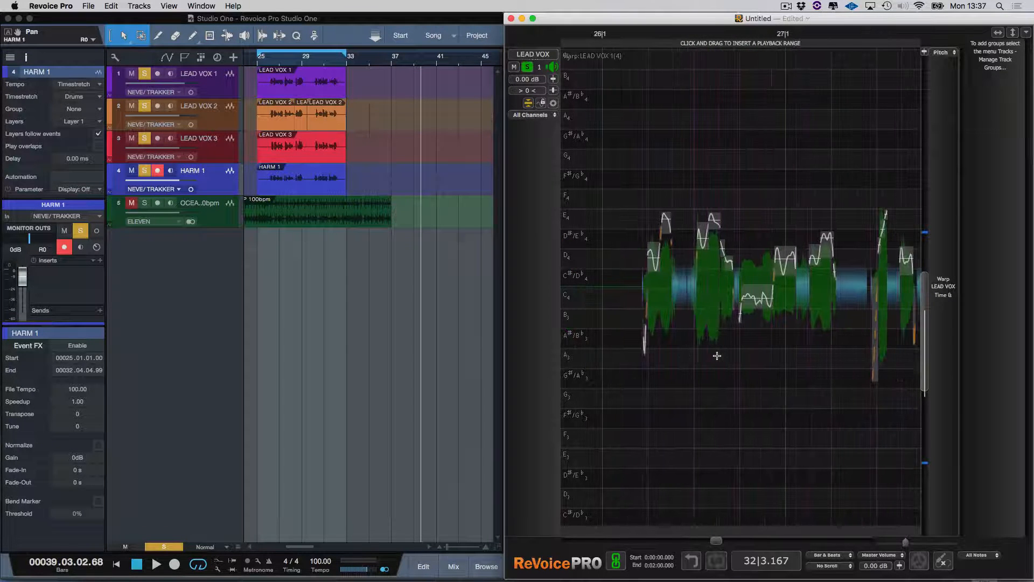
key("space")
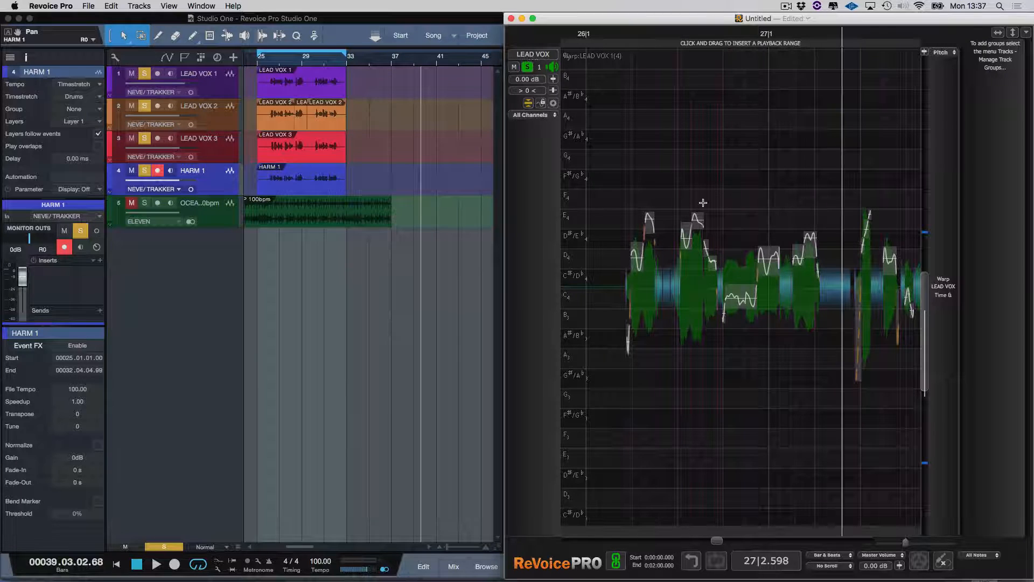
key("space")
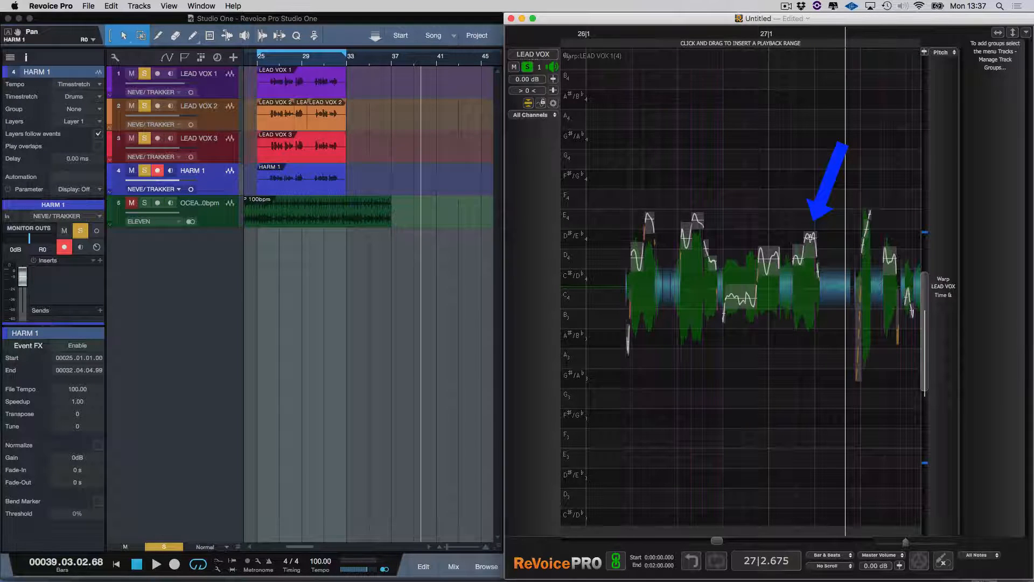
left_click_drag(810, 238, 809, 222)
key("space")
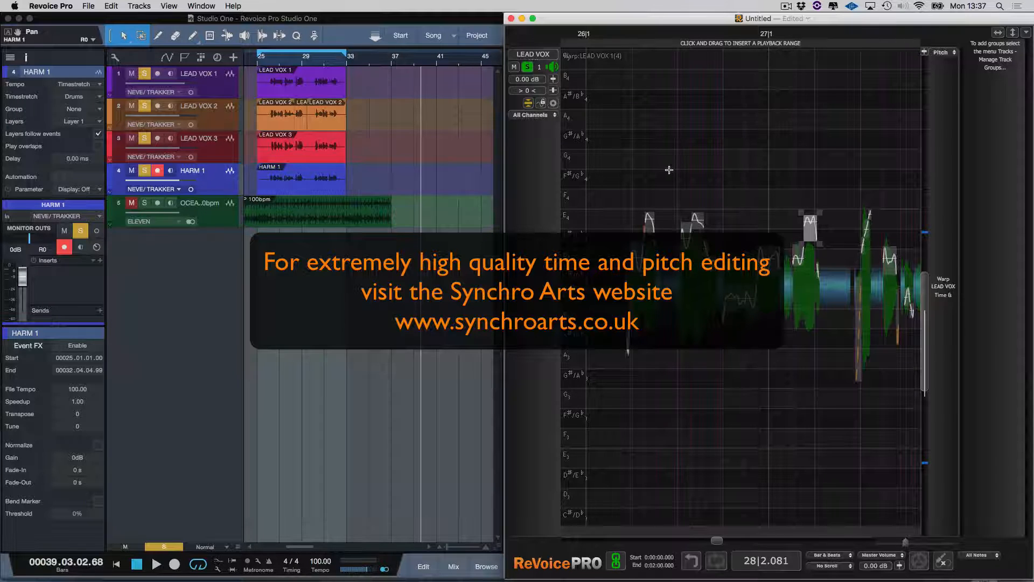
left_click(528, 104)
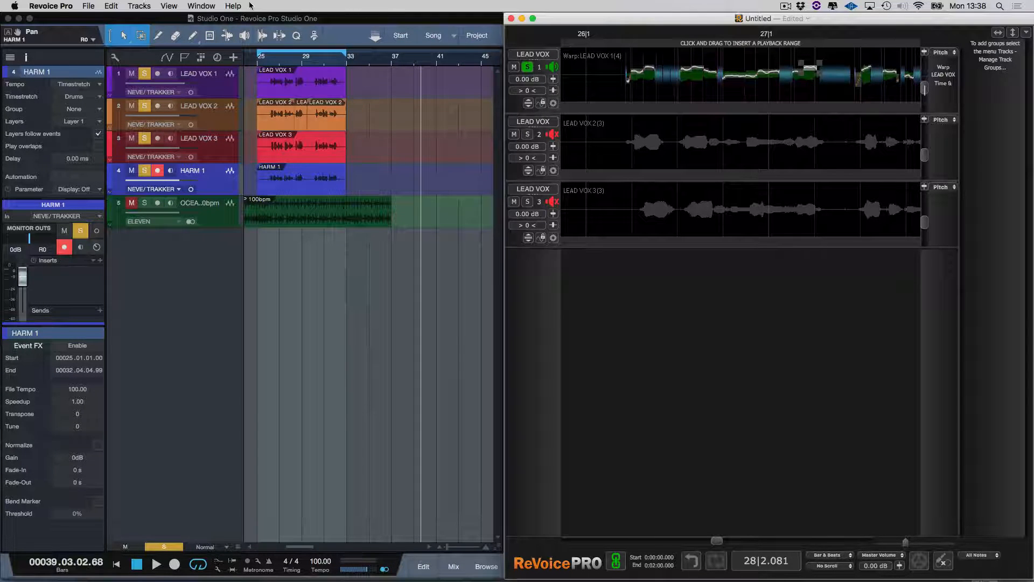
- Add two new audio tracks with the starting name OUTPUT 1
left_click(141, 6)
left_click(156, 16)
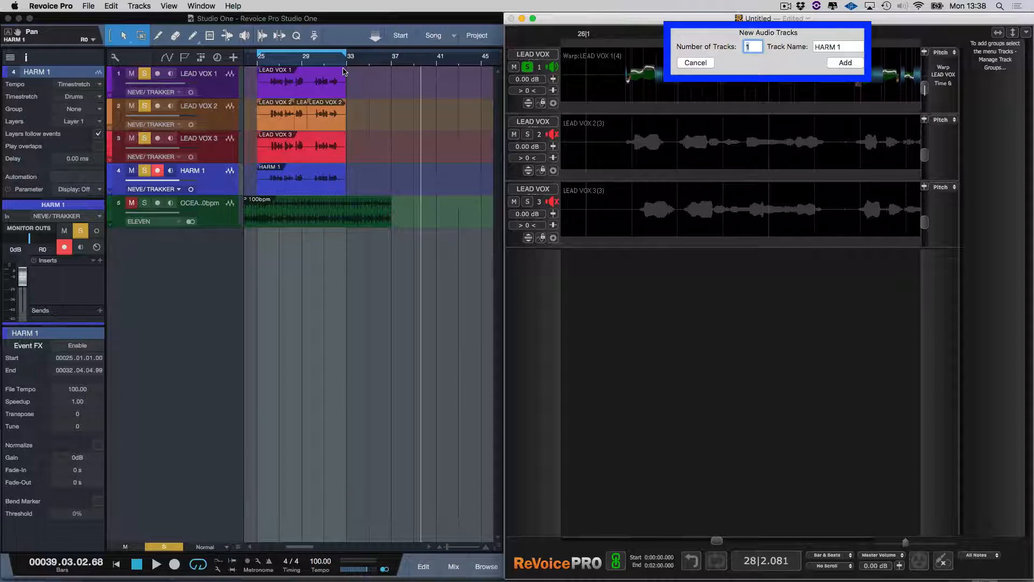
triple_click(852, 46)
type("O")
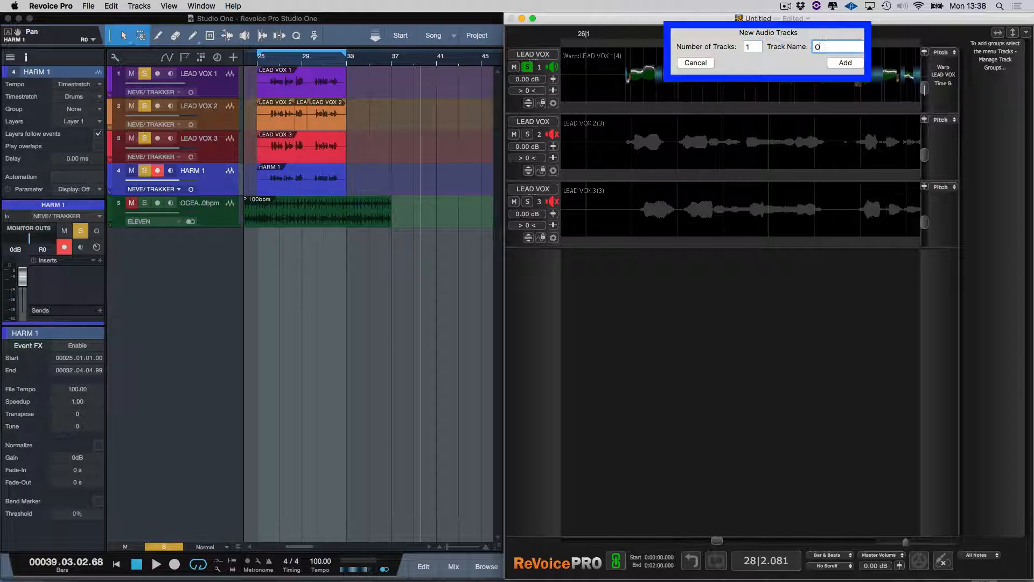
type("UTPUT 1")
double_click(750, 46)
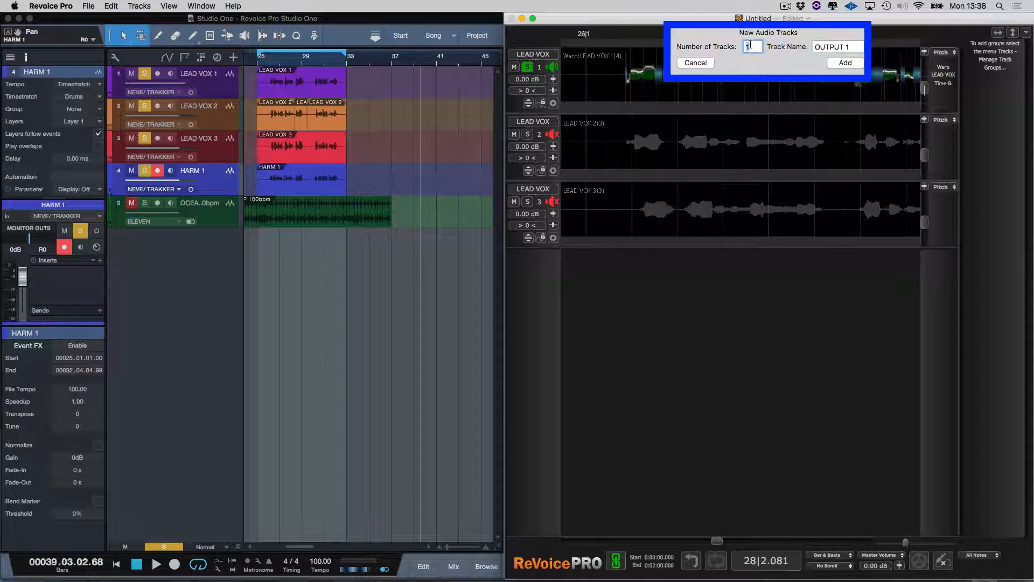
key("BackSpace")
left_click(841, 62)
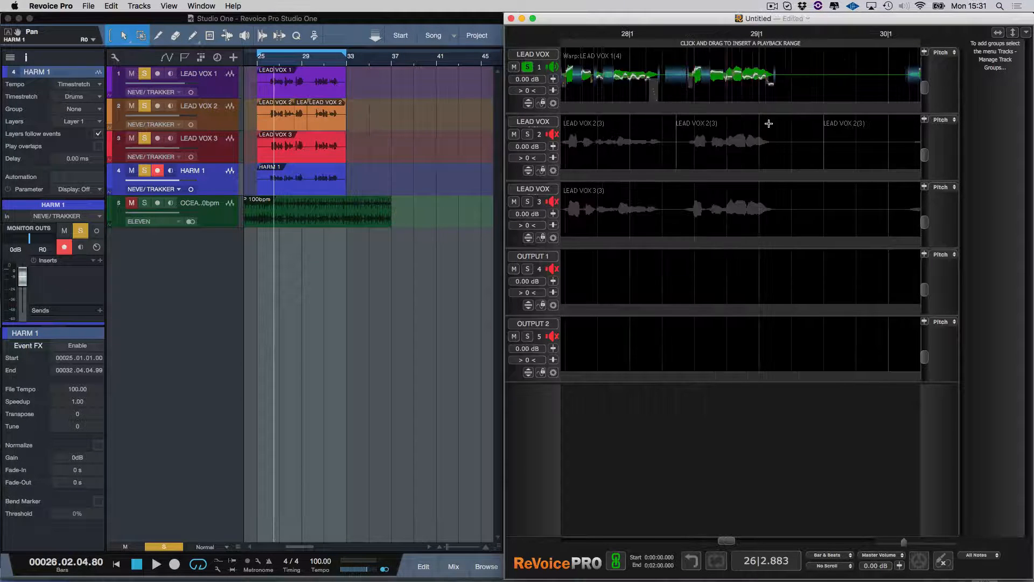
- Set up a new APT process with the Vocal - Slightly loose Time and Pitch preset, Fix Offset enabled and OUTPUT 1 as the output
key("r")
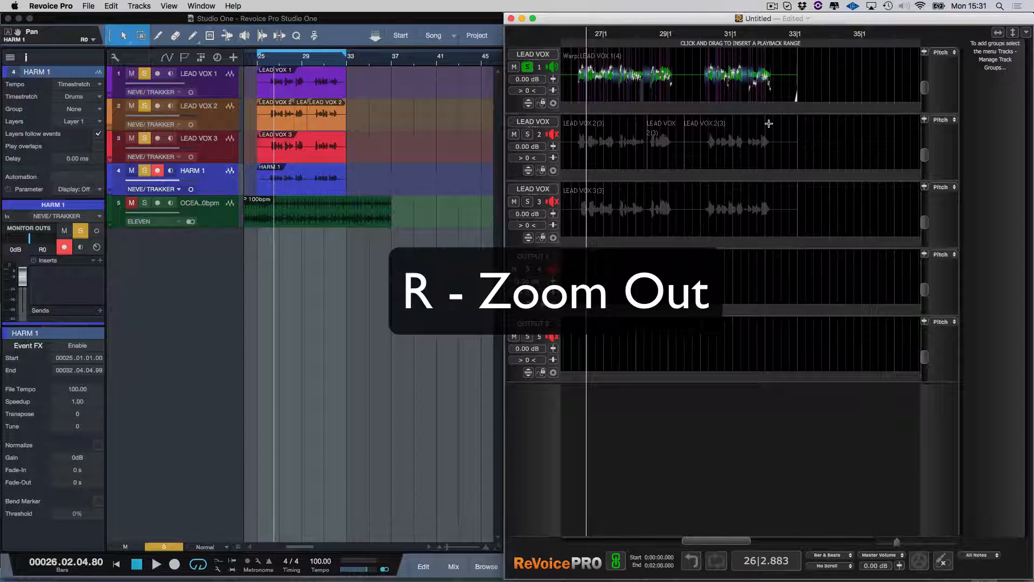
scroll(769, 124, "left", 3)
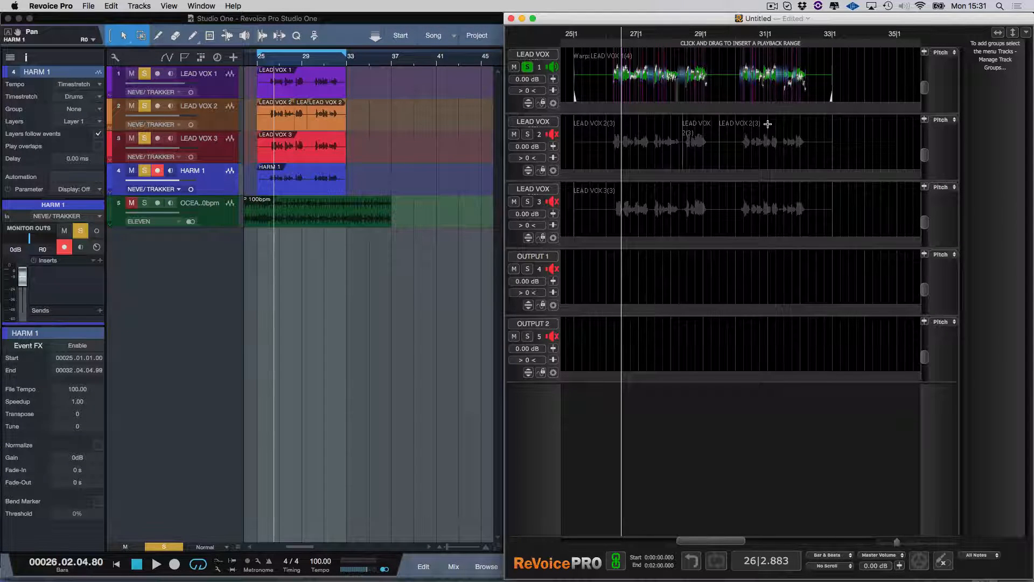
key("n")
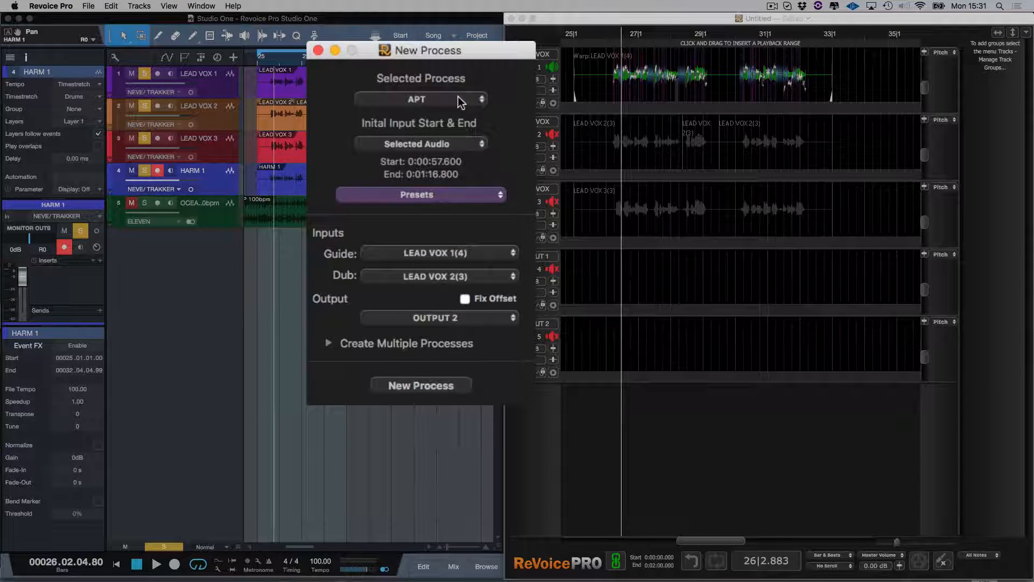
left_click(462, 200)
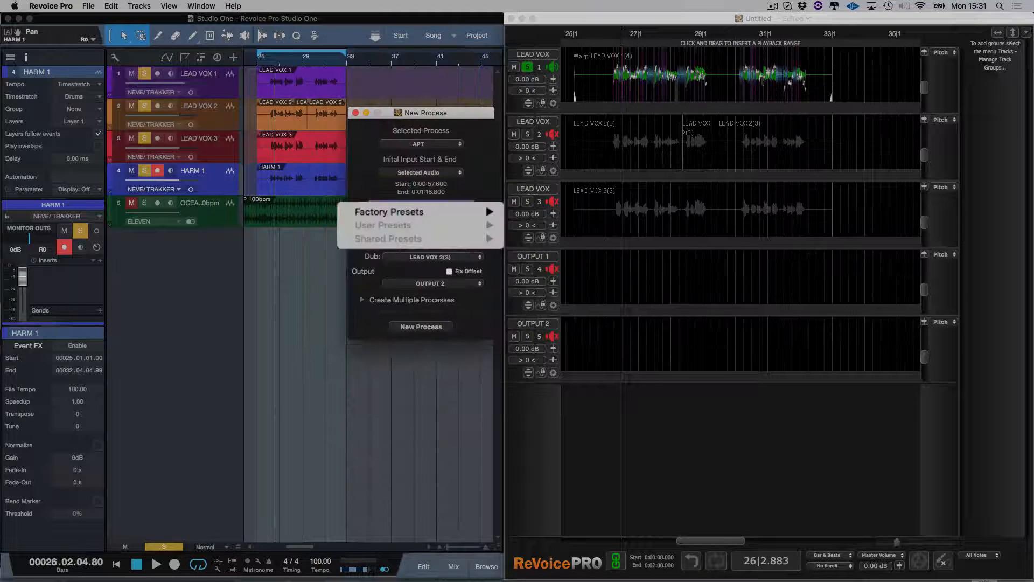
mouse_move(409, 217)
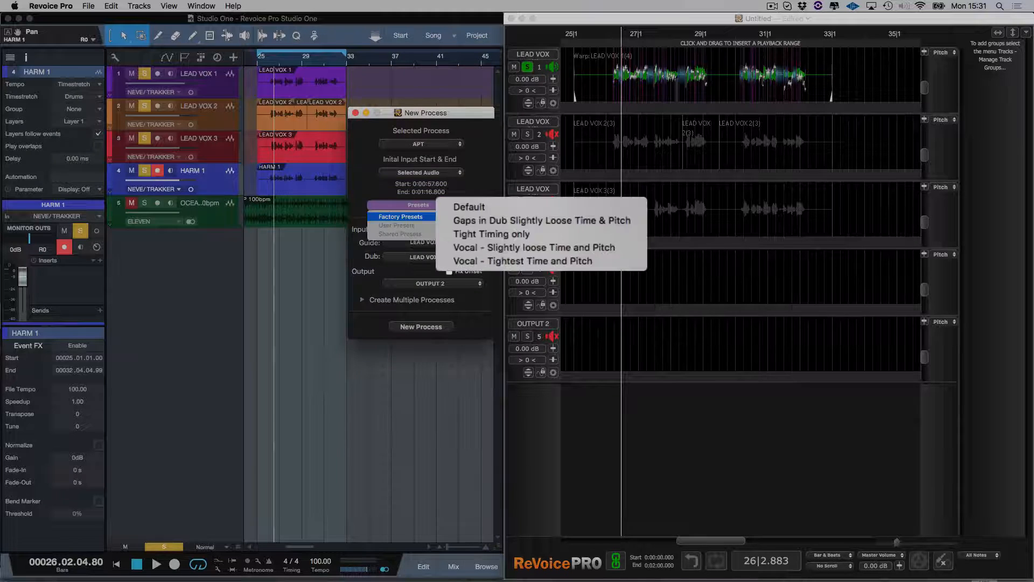
left_click(482, 248)
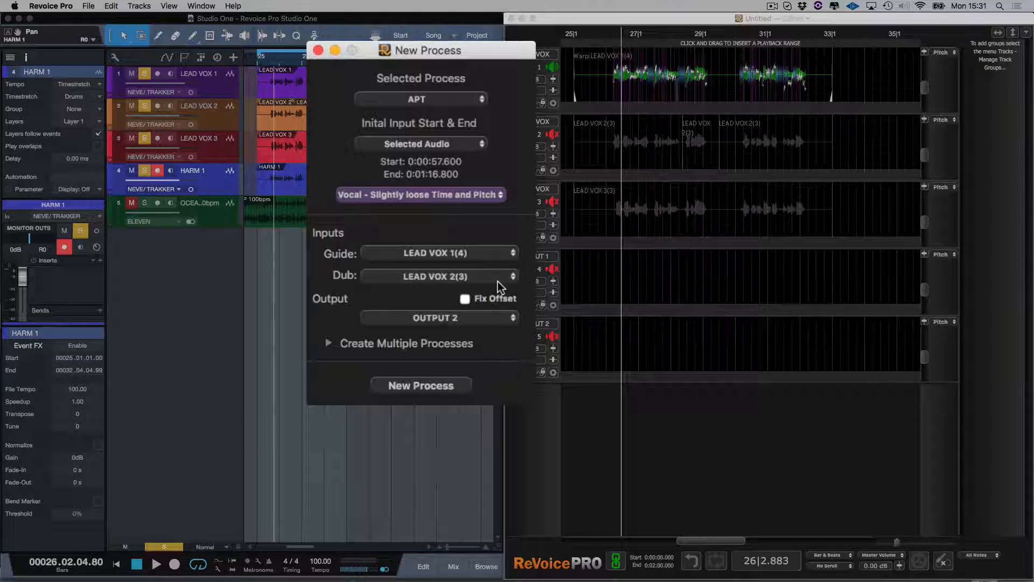
left_click(464, 299)
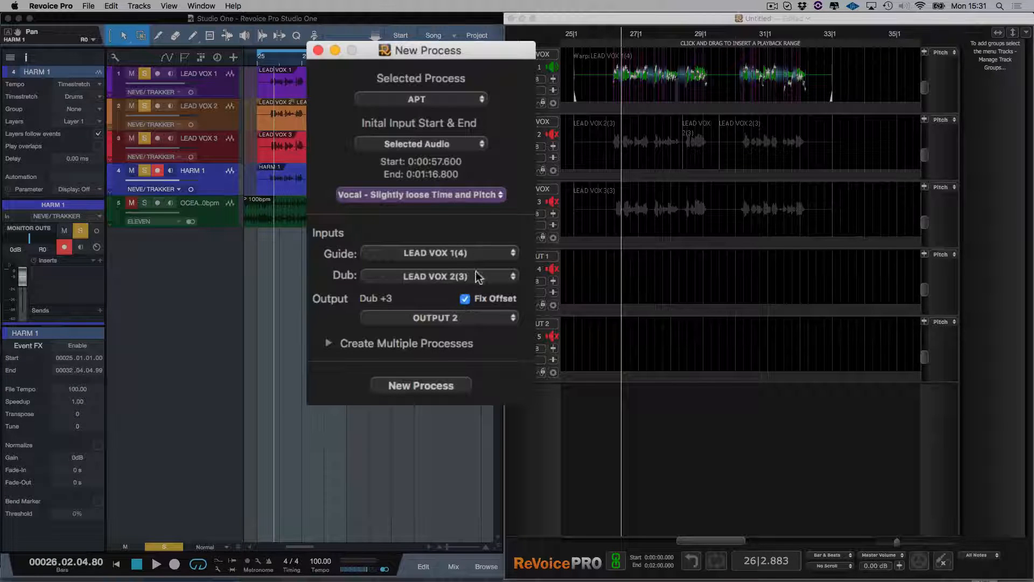
left_click(435, 315)
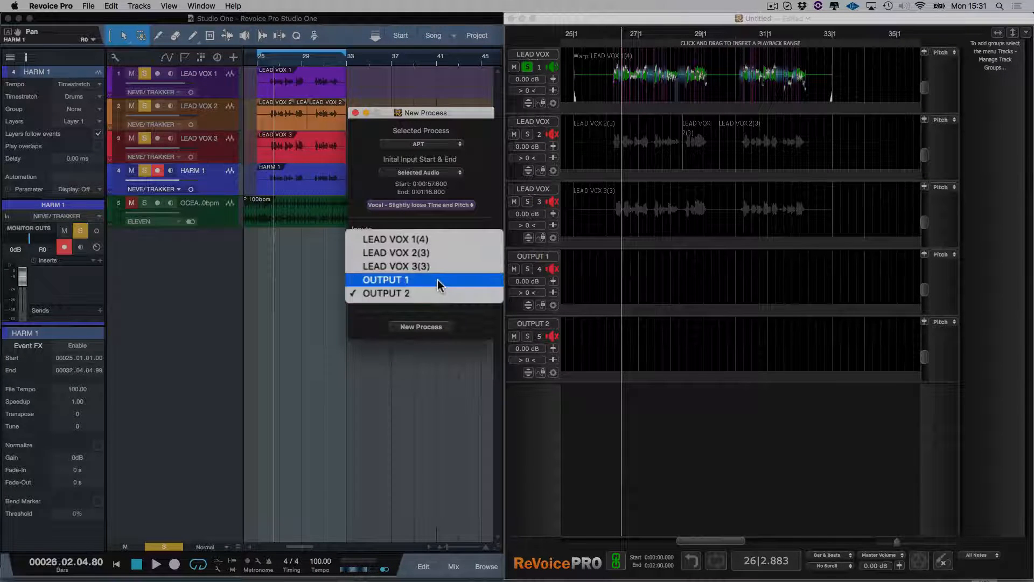
left_click(437, 279)
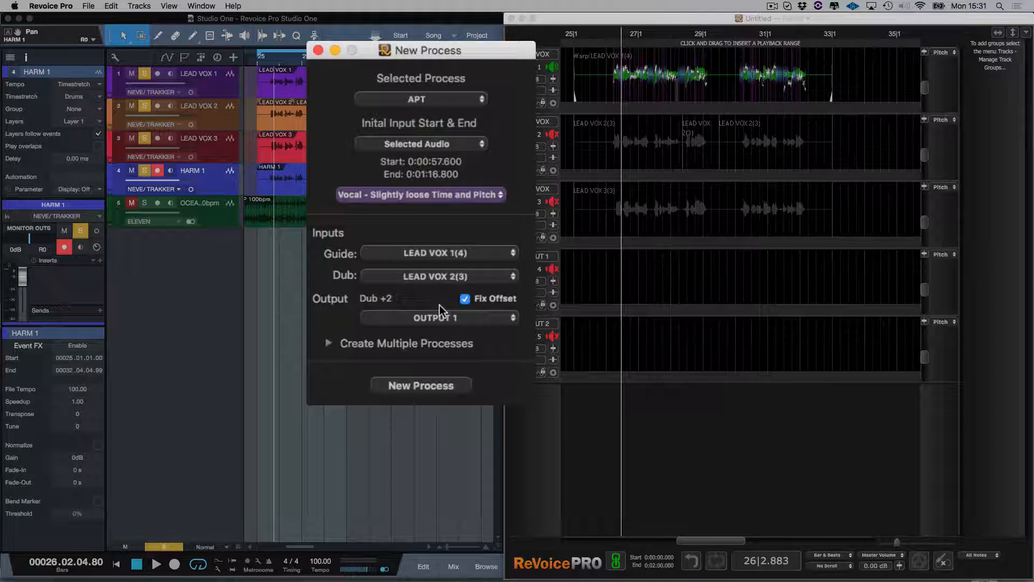
- Set the number of processes to 2 and create the APT processes for the lead vocal doubles
left_click(353, 349)
left_click(479, 327)
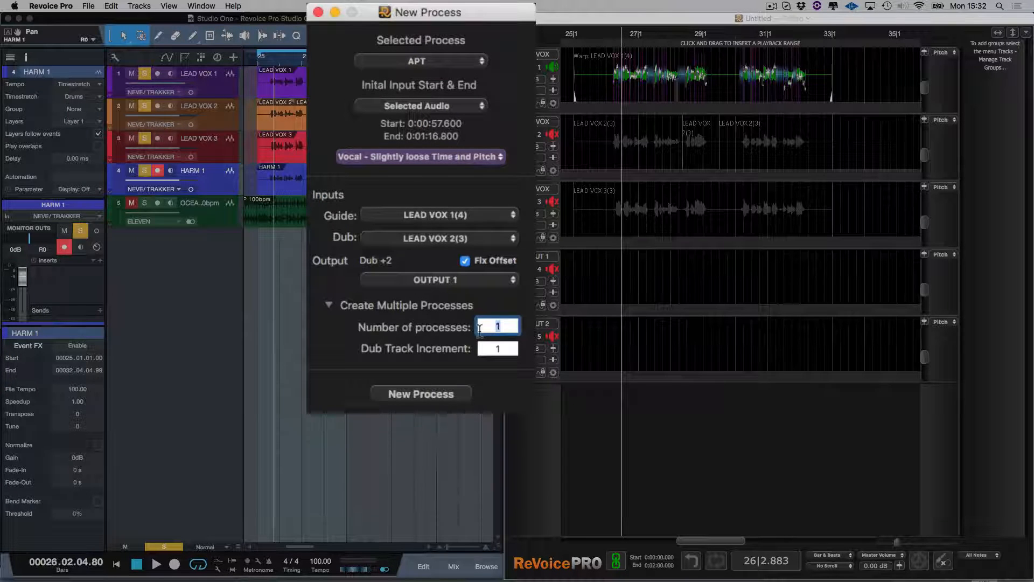
type("2")
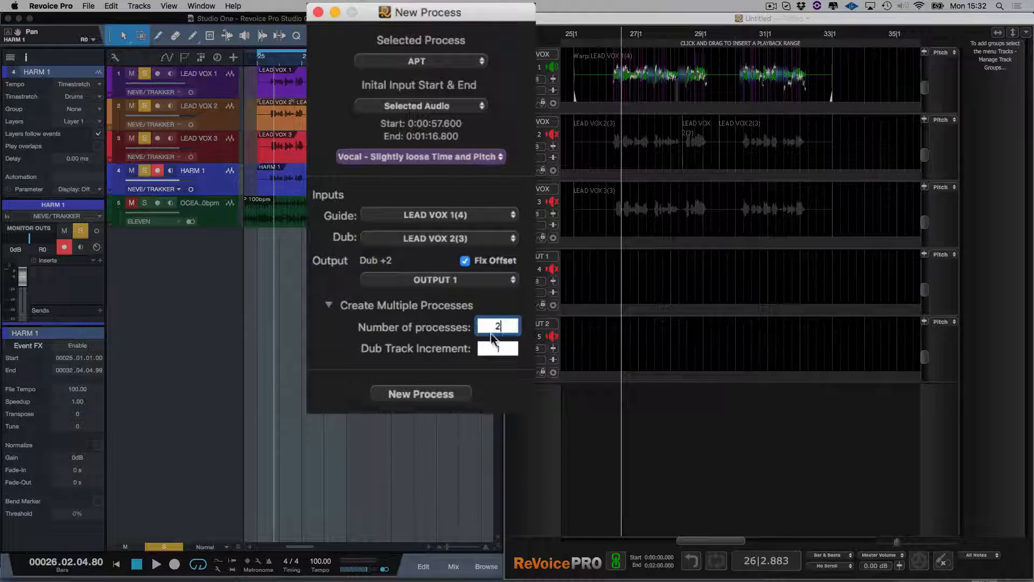
left_click(454, 395)
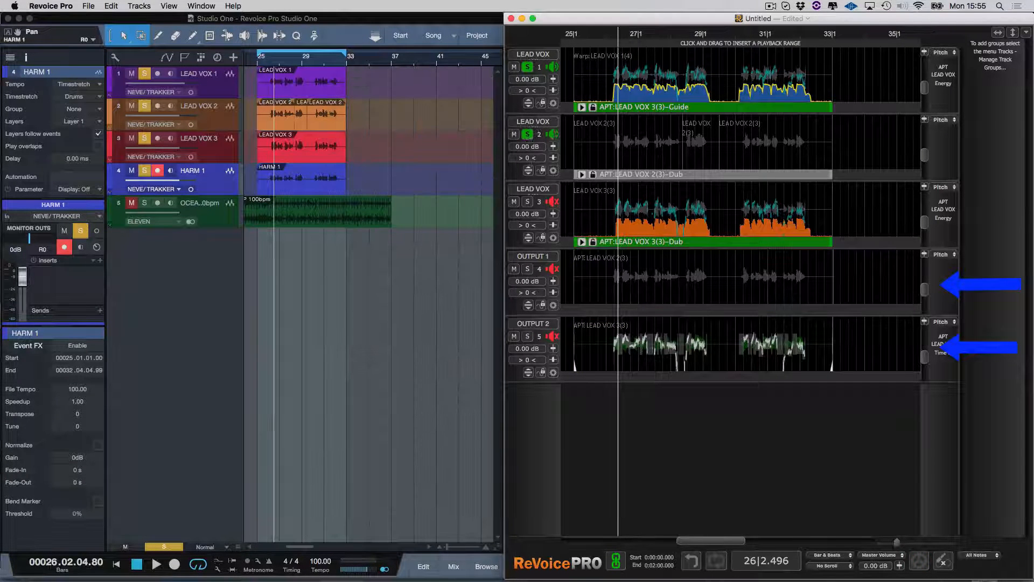
- Solo LEAD VOX 3 to audition the original lead vocals together, and take LEAD VOX 3 and LEAD VOX 2 out of solo
left_click(527, 202)
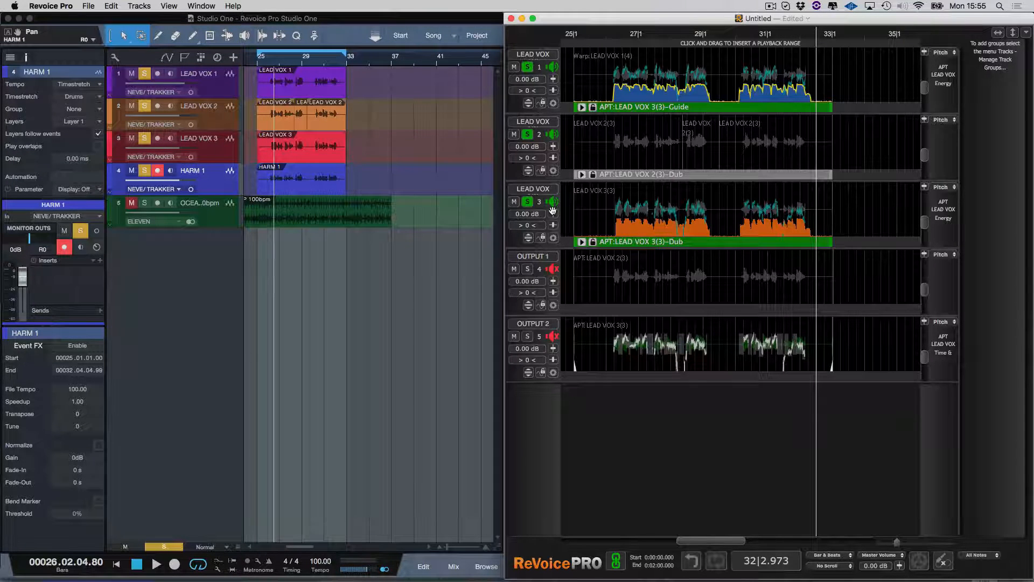
left_click(527, 202)
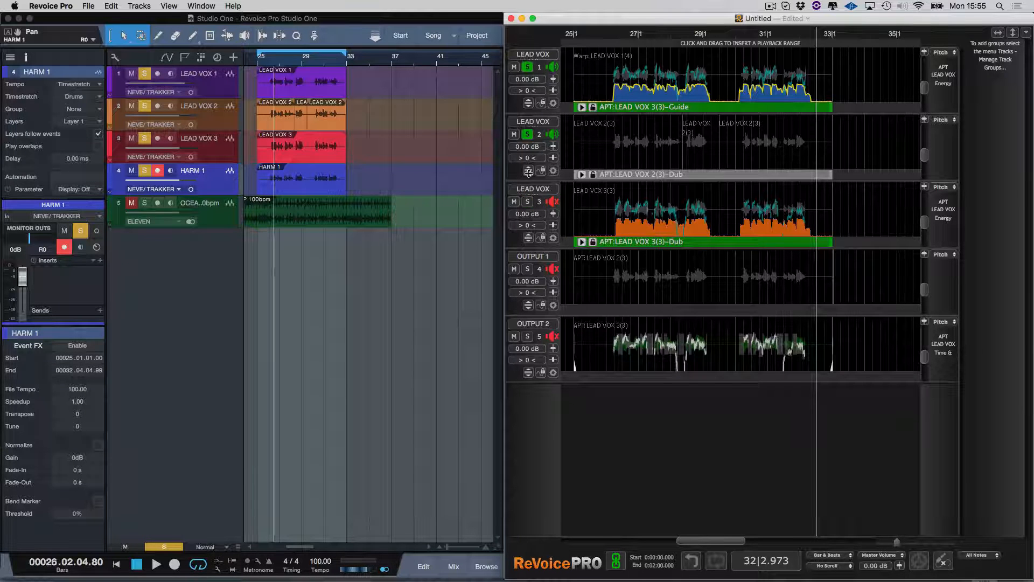
left_click(527, 134)
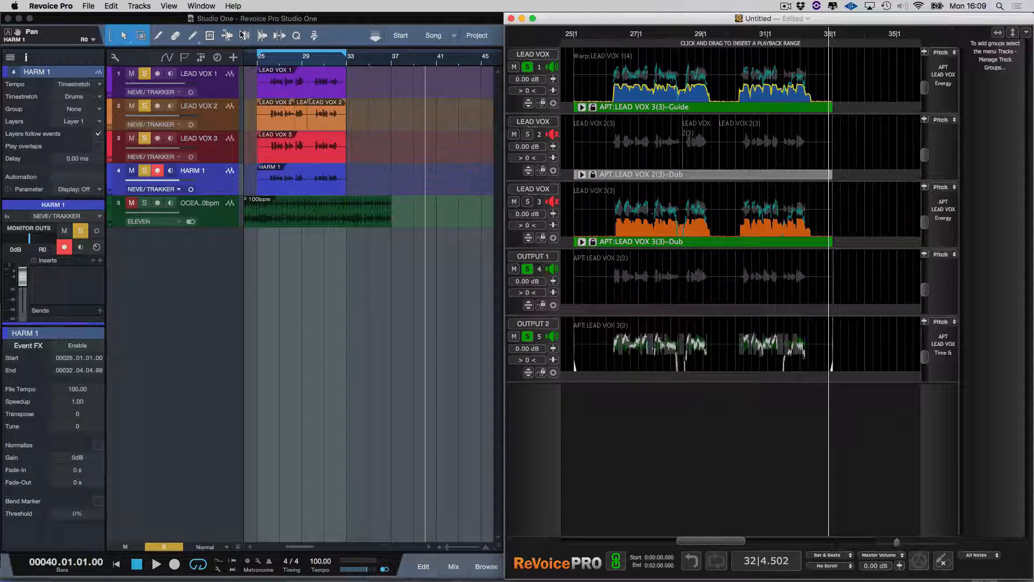
- Add one new audio track named HARM 1 below the output tracks
left_click(135, 10)
left_click(139, 19)
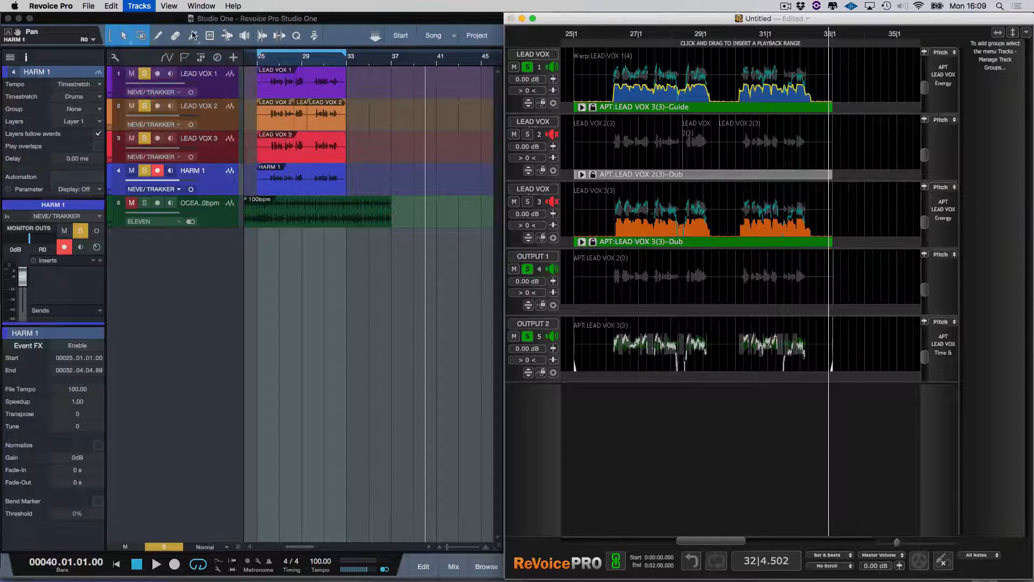
left_click_drag(853, 45, 811, 45)
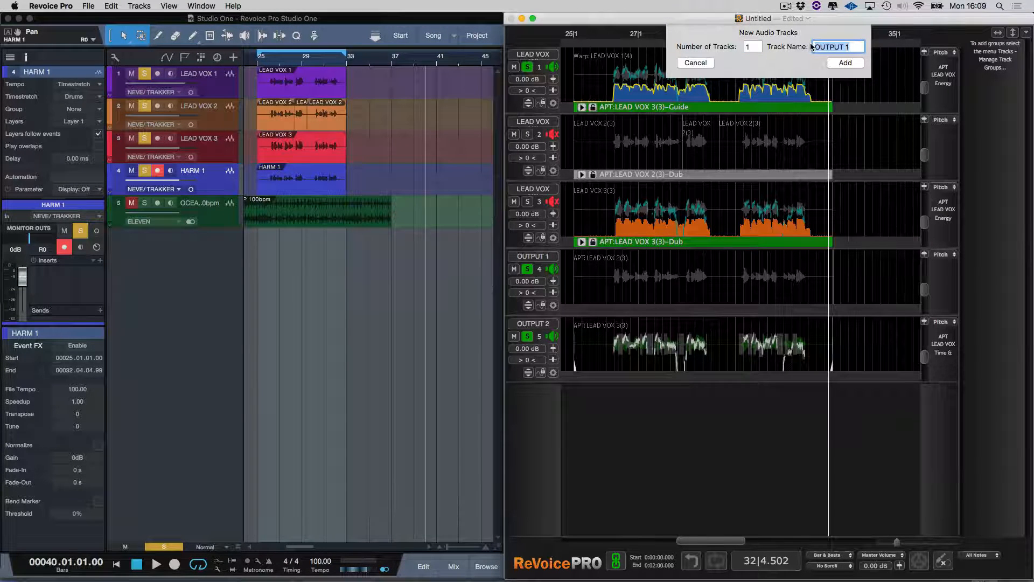
type("HARM")
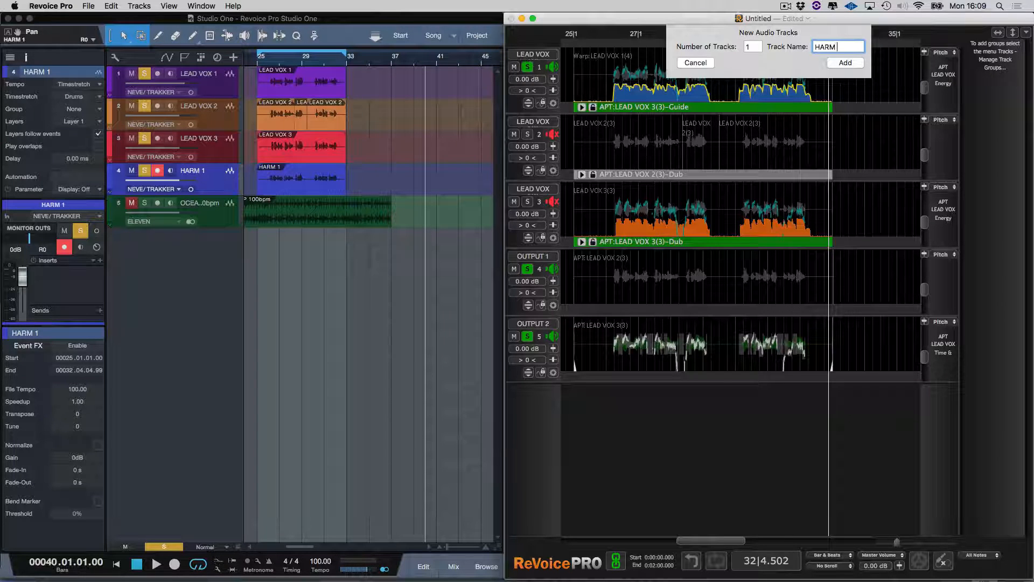
left_click(845, 63)
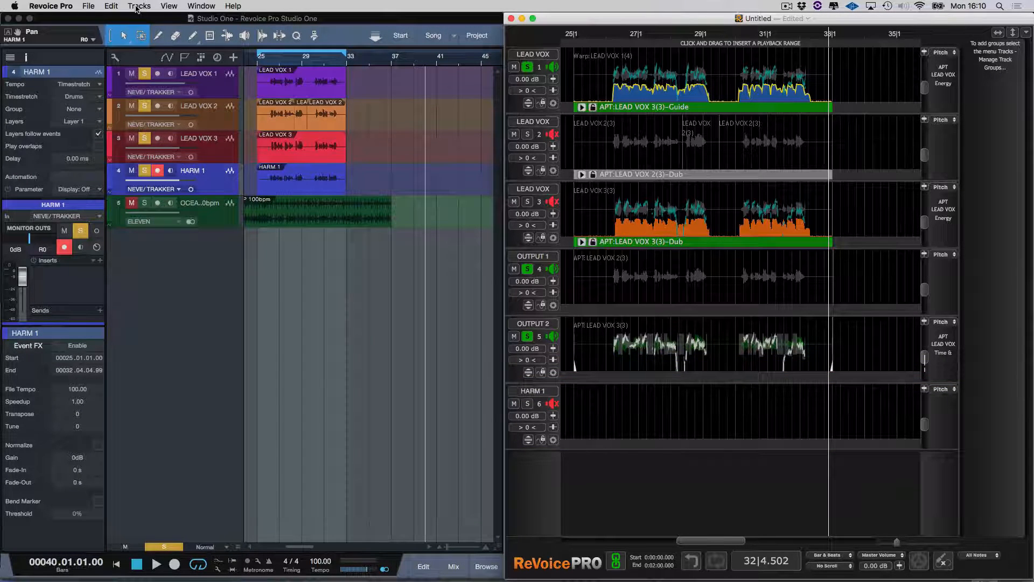
- Add one new audio track named OUT 3 below the HARM 1 track
left_click(138, 7)
left_click(142, 18)
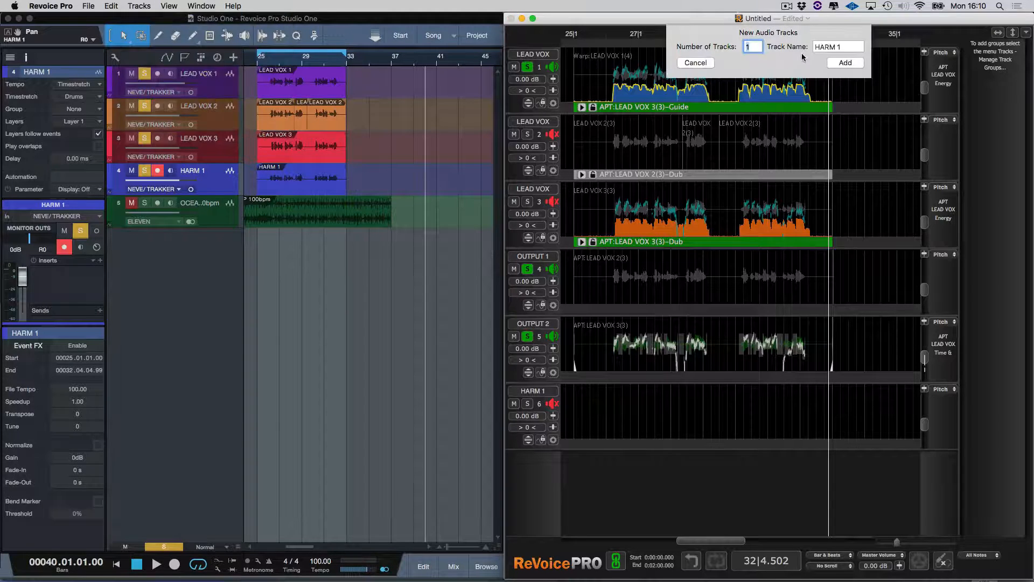
left_click_drag(840, 46, 814, 48)
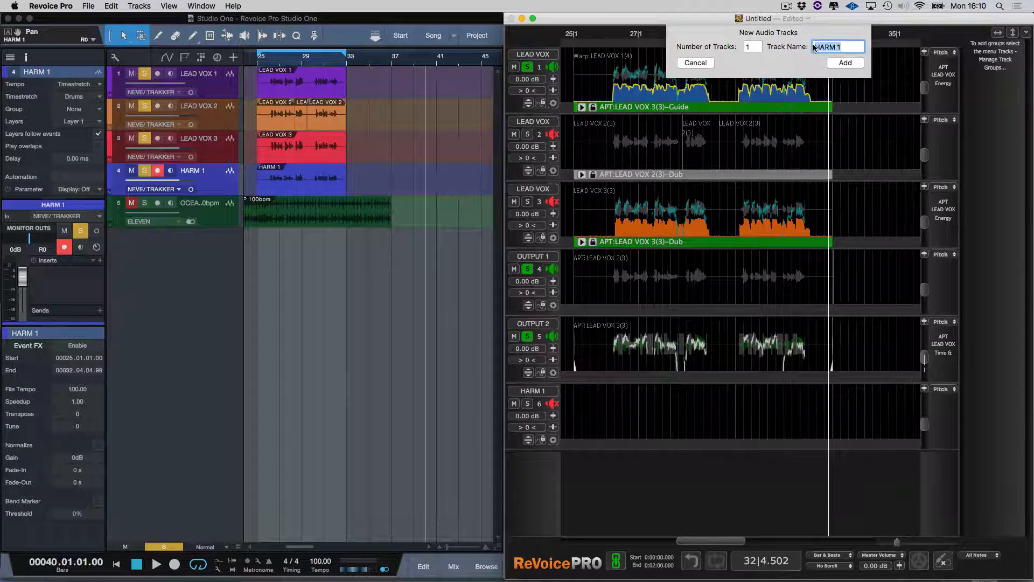
type("OUT 3")
key("super+a")
left_click(833, 63)
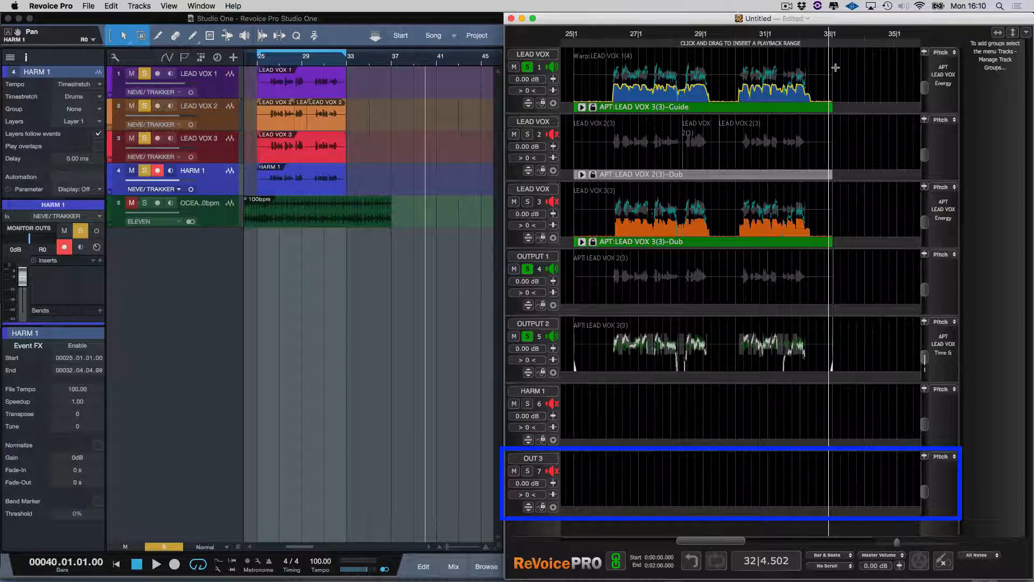
- Transfer the HARM 1 event from Studio One onto the HARM 1 track in Revoice Pro
left_click(327, 190)
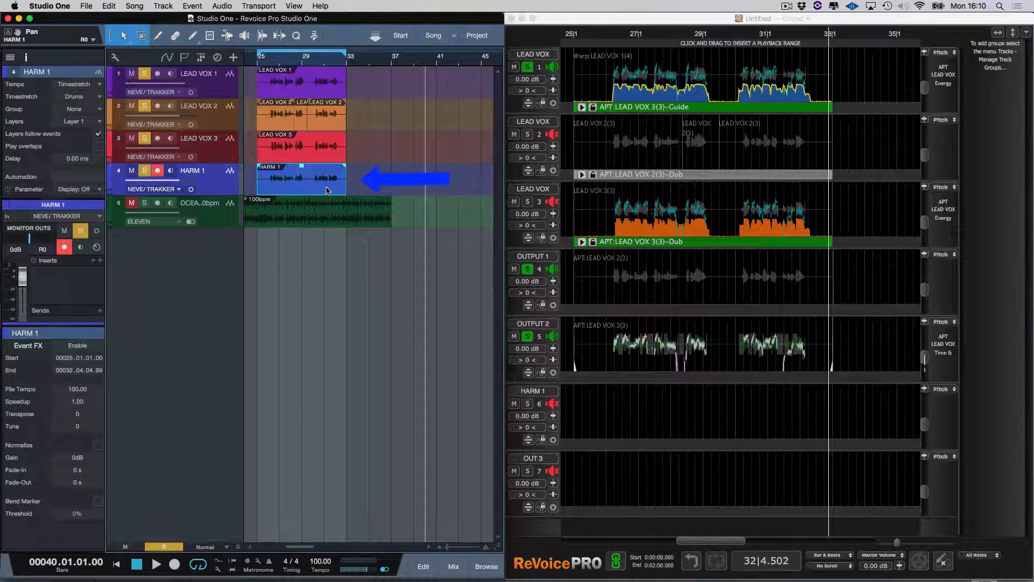
left_click_drag(326, 187, 613, 411)
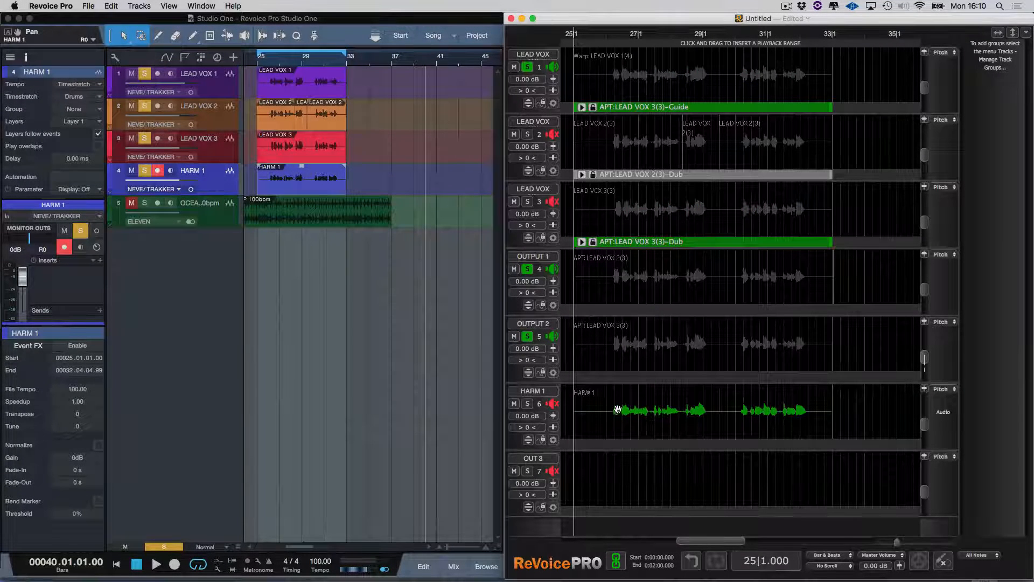
- Start a new Doubler process for the selected audio using the Stereo Vocal Loose Timing factory preset
key("n")
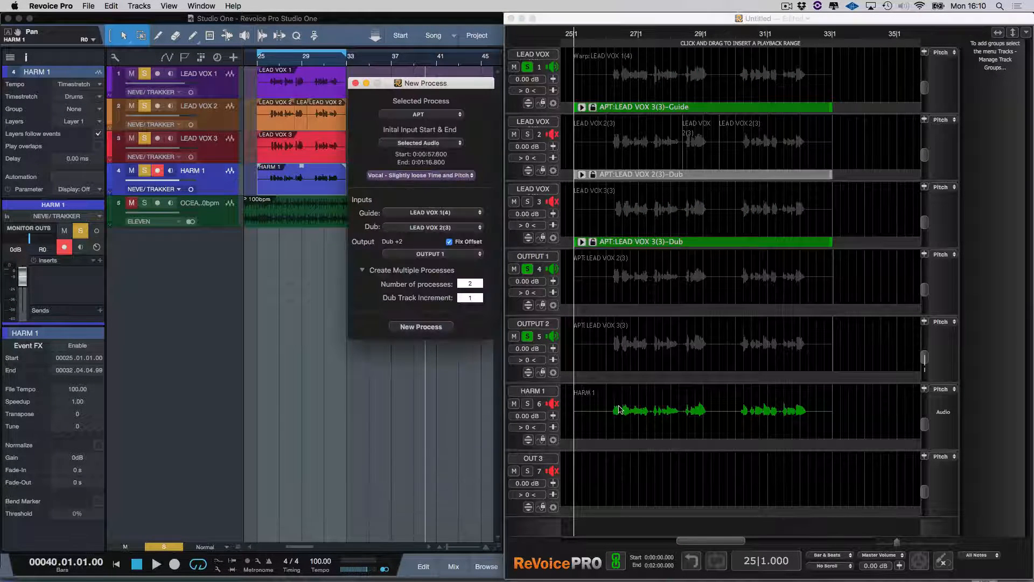
left_click(450, 115)
left_click(444, 124)
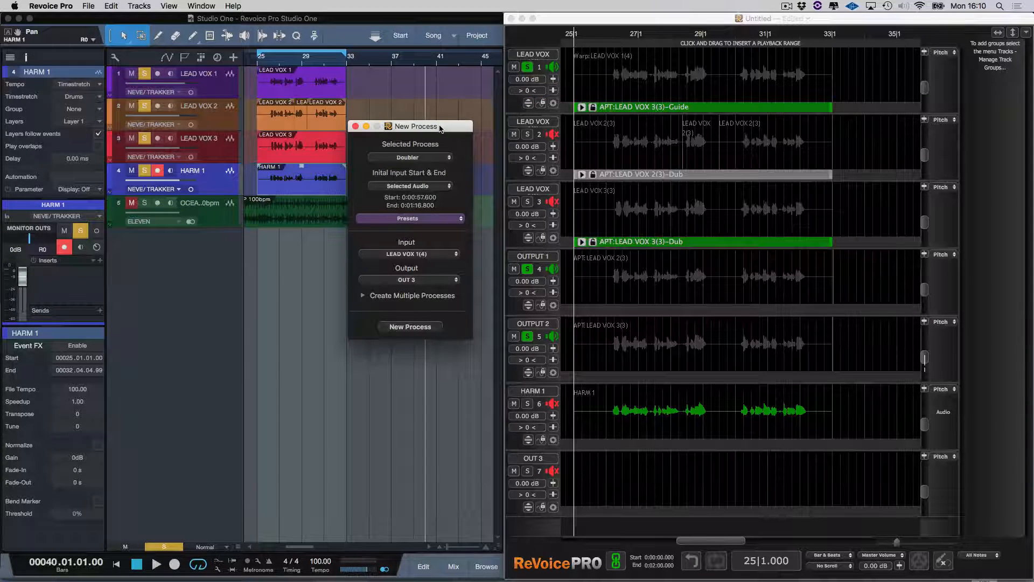
left_click(431, 218)
mouse_move(433, 230)
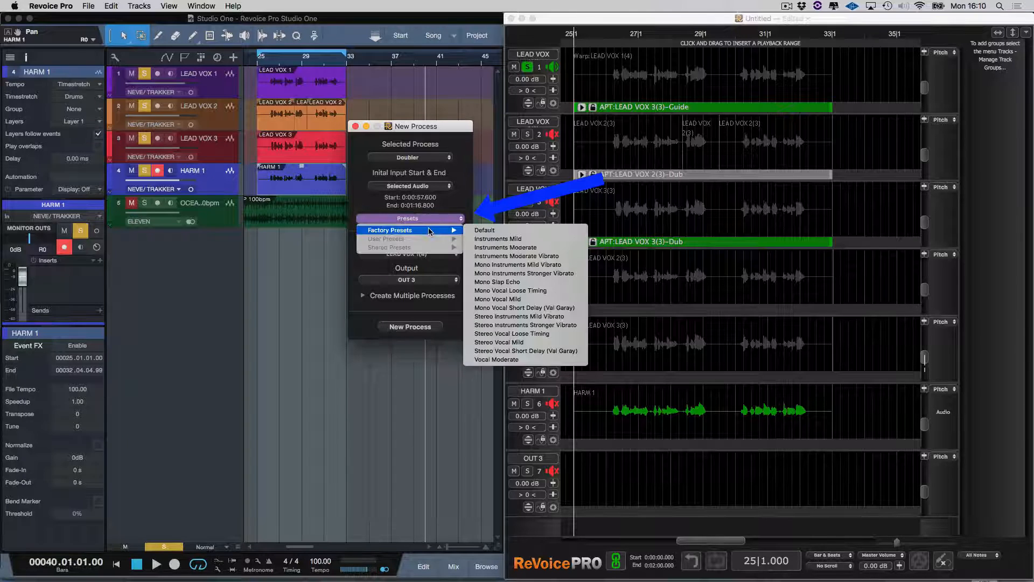
left_click(506, 334)
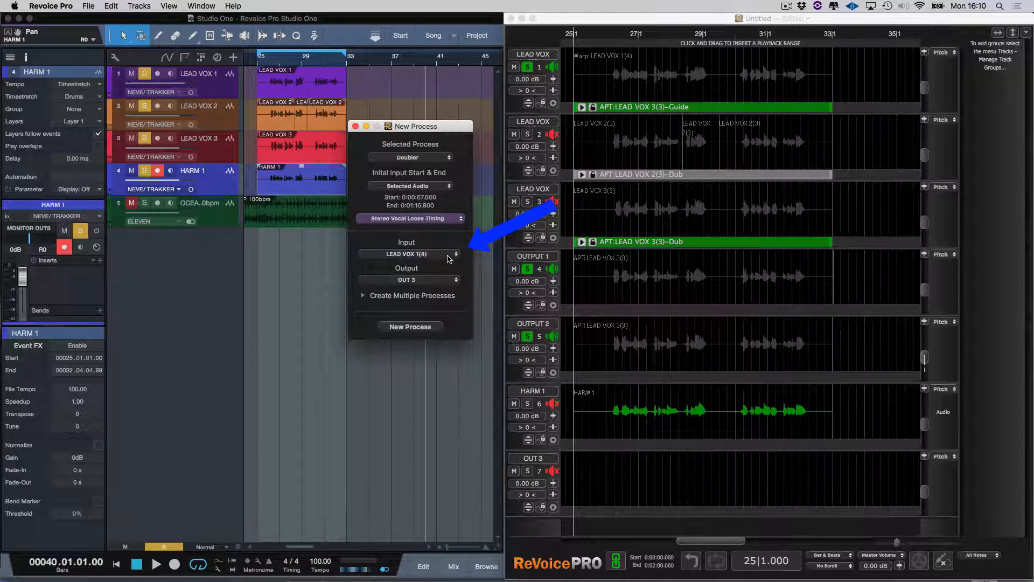
- Set the Doubler's input to HARM 1 and create the process with OUT 3 as output
left_click(448, 256)
left_click(424, 297)
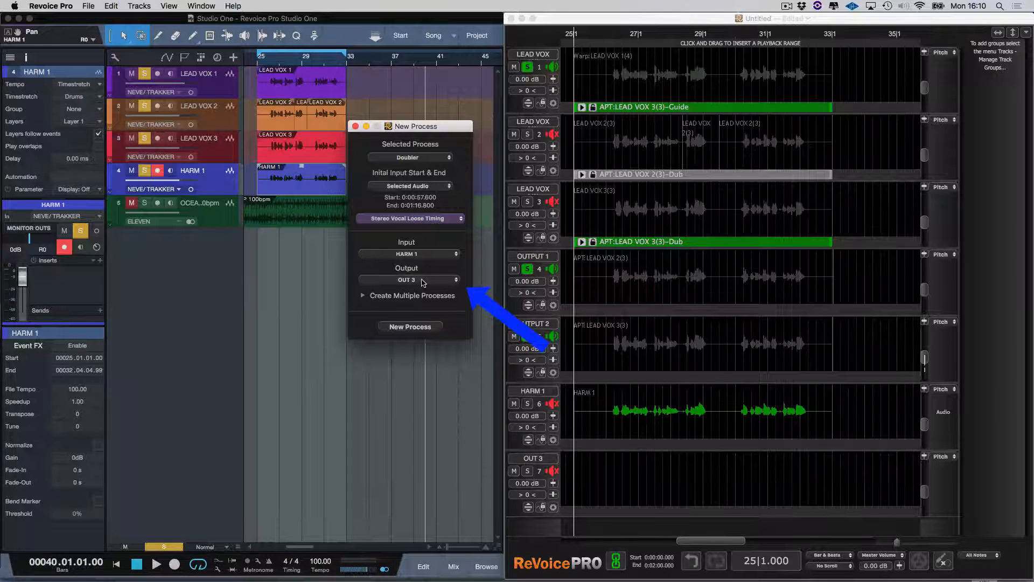
left_click(430, 326)
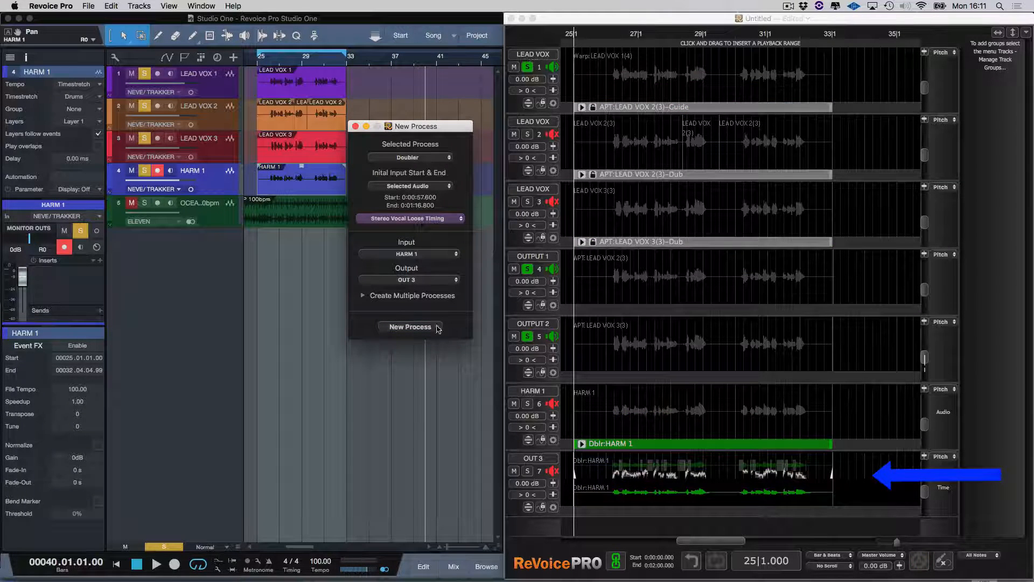
- Audition the doubled harmony on OUT 3, the original HARM 1, both together, and the full vocal stack using track solos
left_click(528, 337)
key("space")
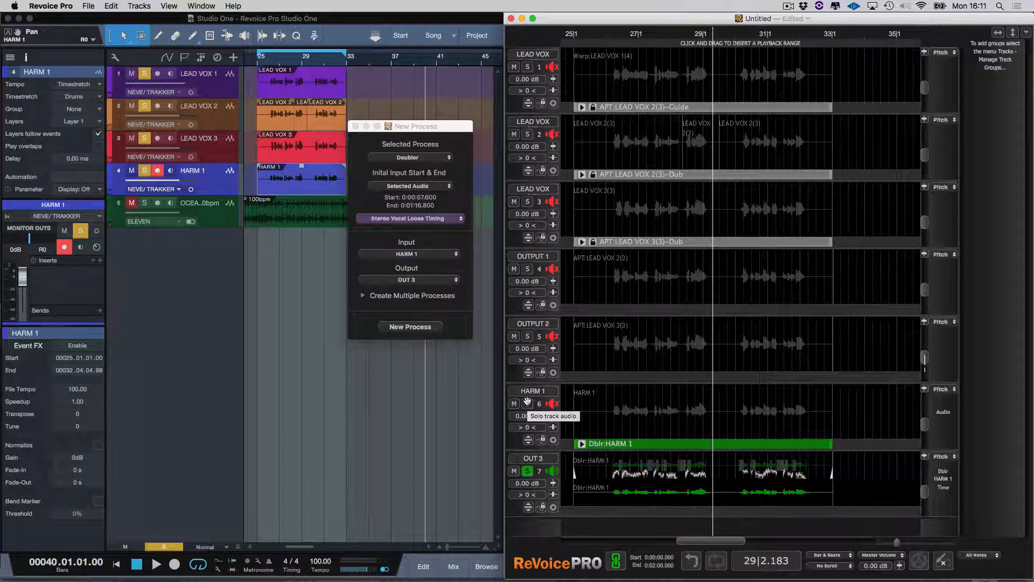
left_click(586, 410)
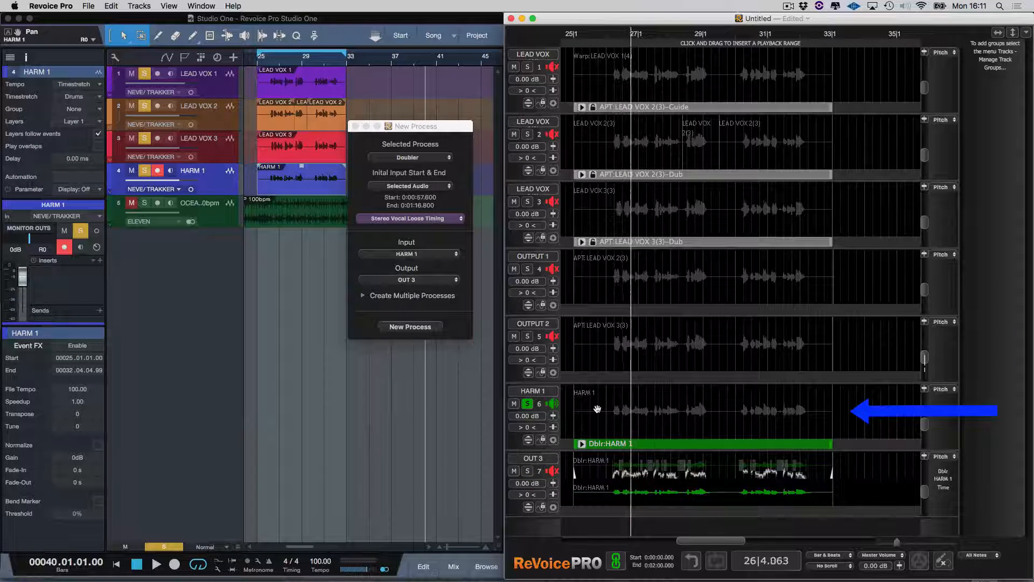
left_click(527, 472)
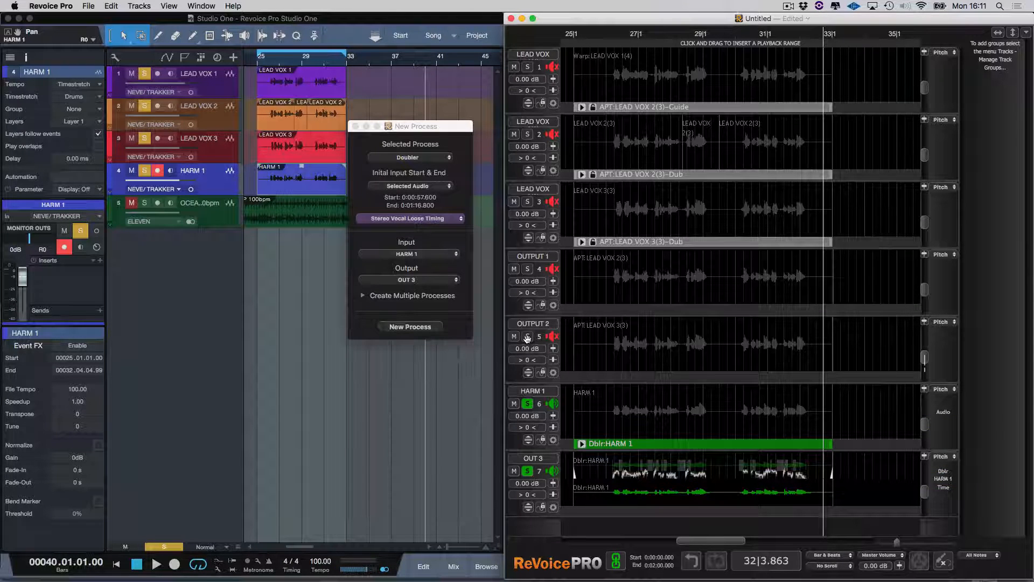
left_click(528, 271)
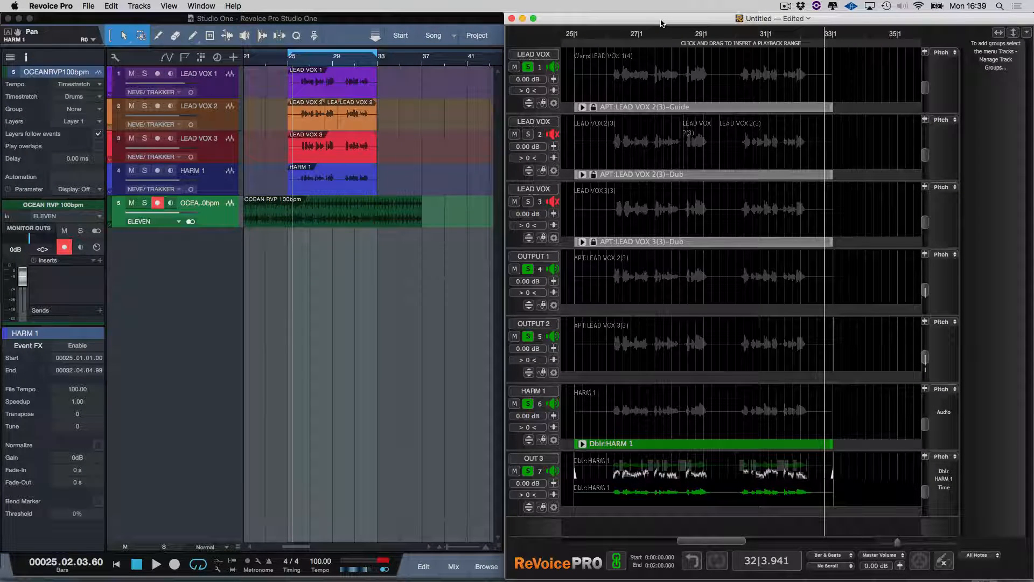
- Switch to Studio One and add a new empty layer to the LEAD VOX 1, LEAD VOX 2 and LEAD VOX 3 tracks
left_click(289, 79)
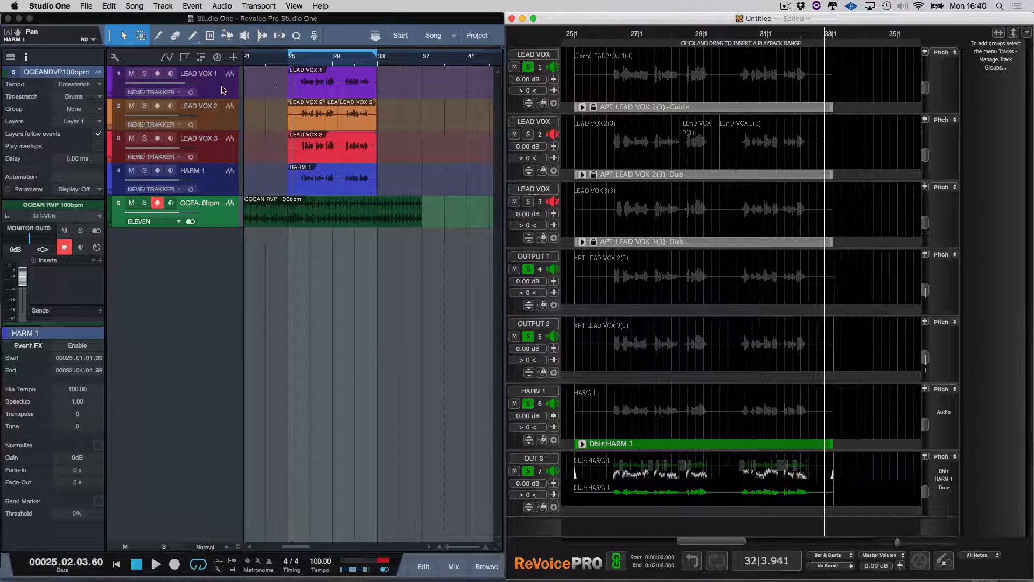
left_click(222, 156)
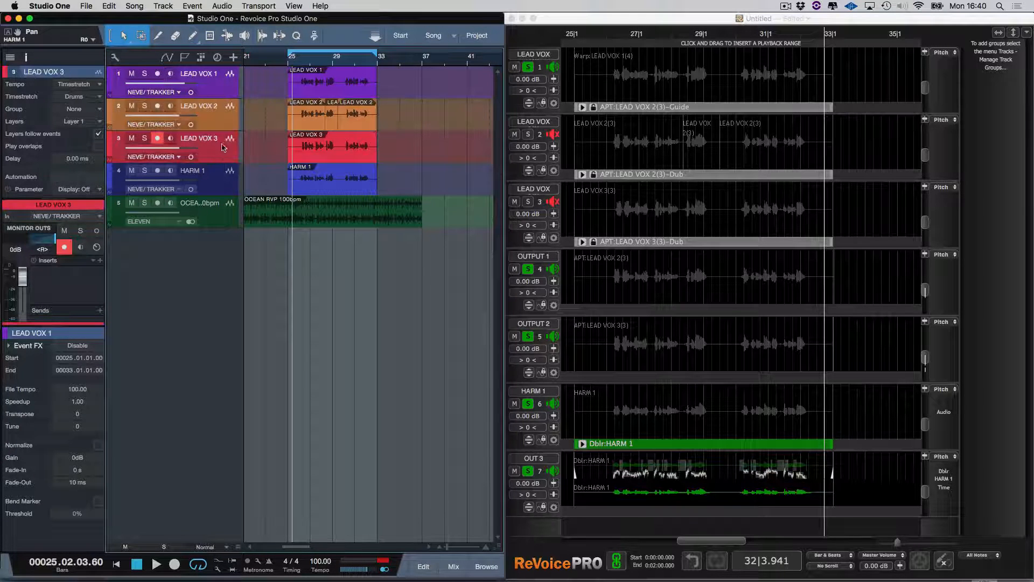
right_click(227, 86)
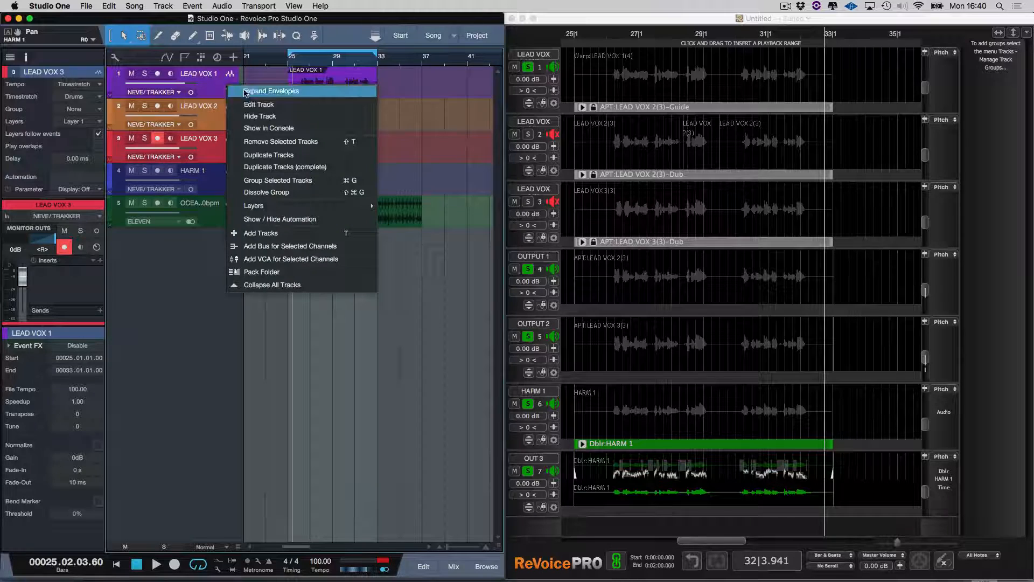
mouse_move(296, 205)
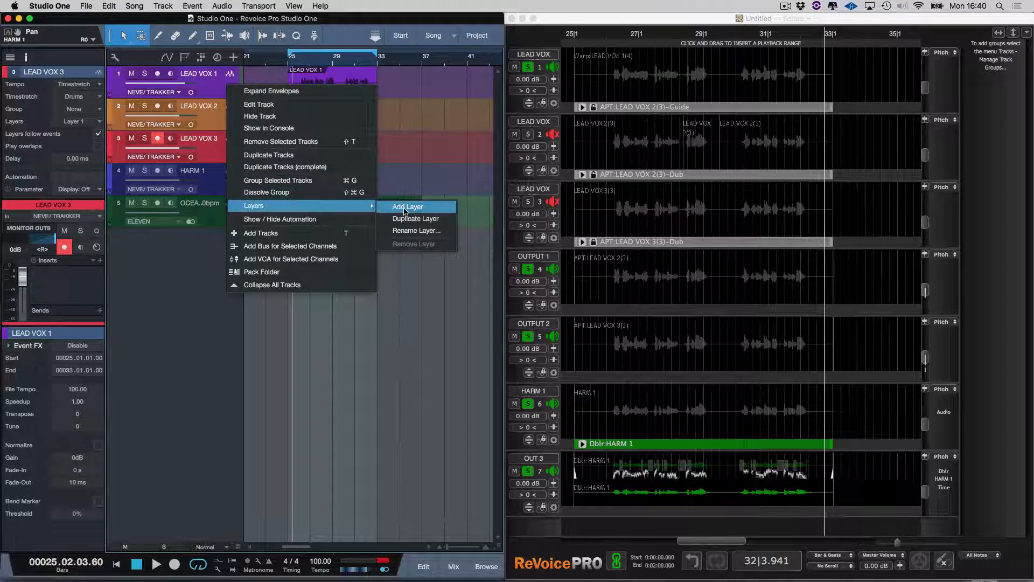
left_click(408, 208)
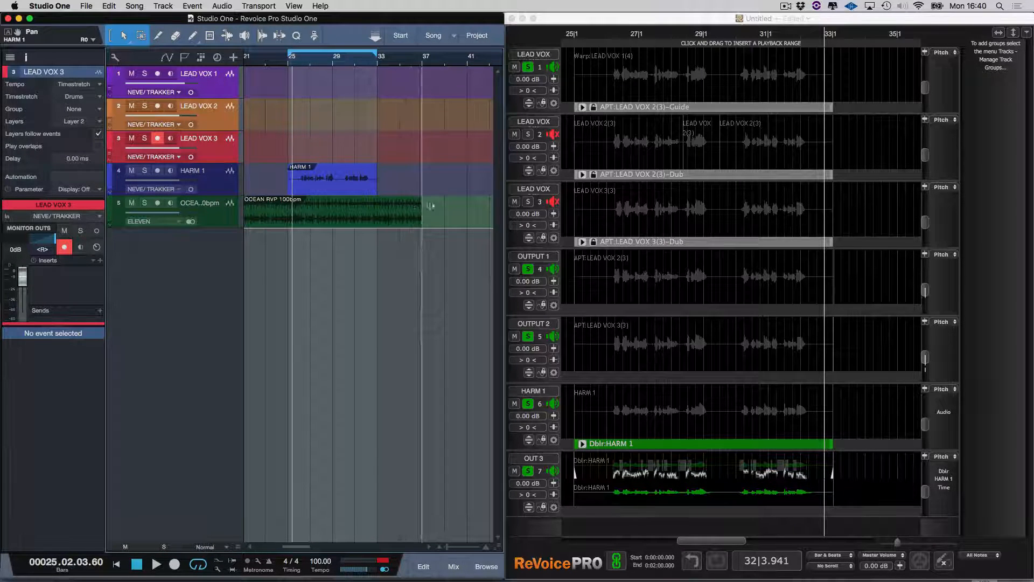
- Transfer Revoice Pro's warped LEAD VOX 1 audio and OUTPUT 1 audio to Studio One's LEAD VOX 1 and LEAD VOX 2 tracks respectively
left_click(642, 77)
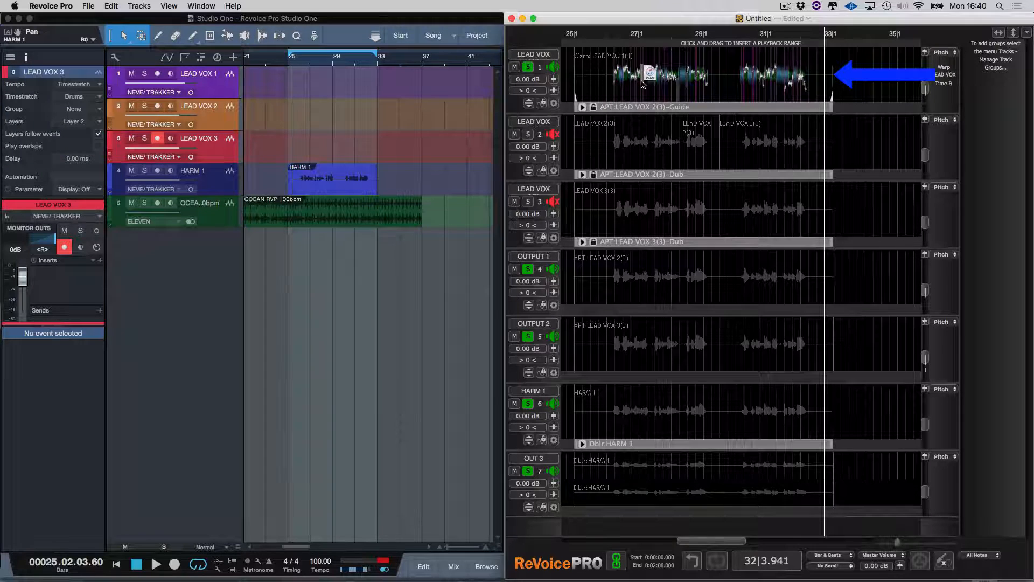
left_click_drag(641, 80, 369, 81)
left_click(655, 74)
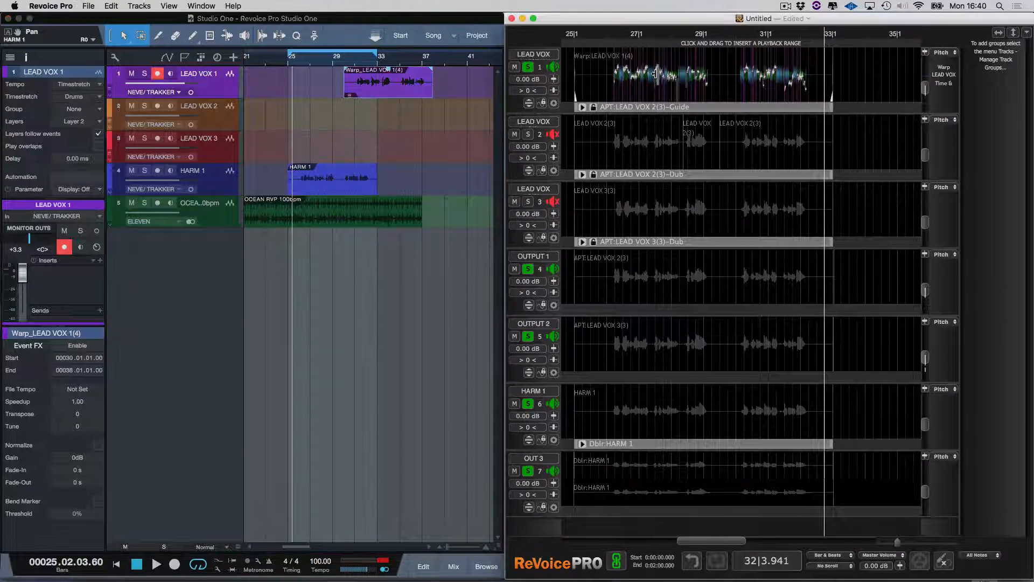
left_click(656, 278)
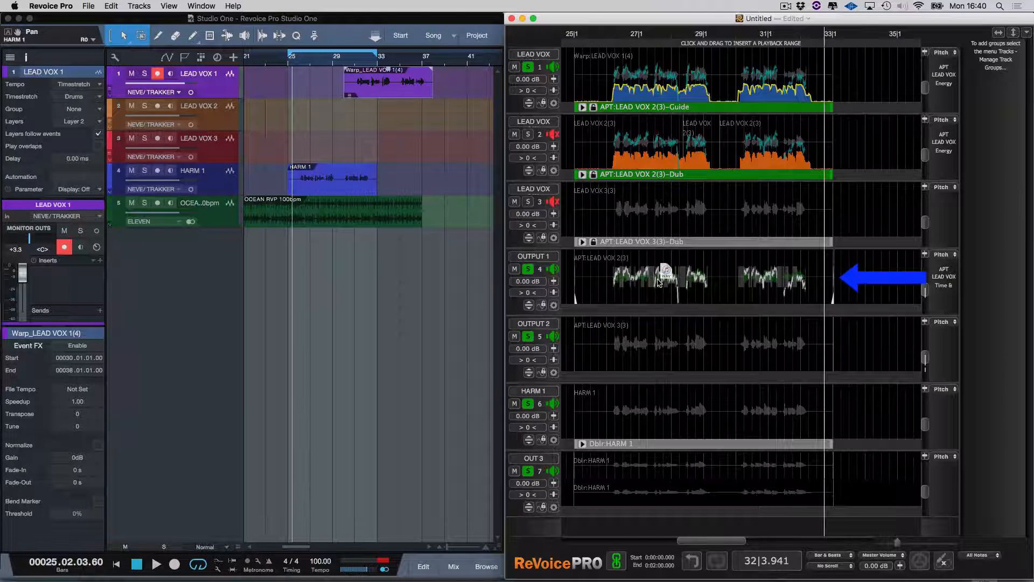
left_click_drag(658, 280, 391, 119)
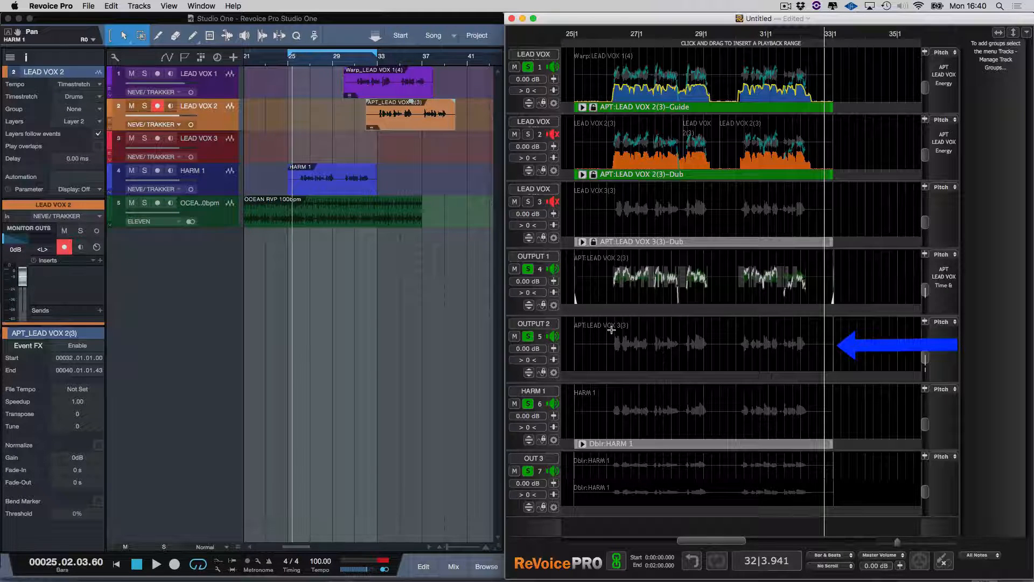
- Transfer the aligned OUTPUT 2 audio from Revoice Pro onto Studio One's LEAD VOX 3 track
left_click(666, 352)
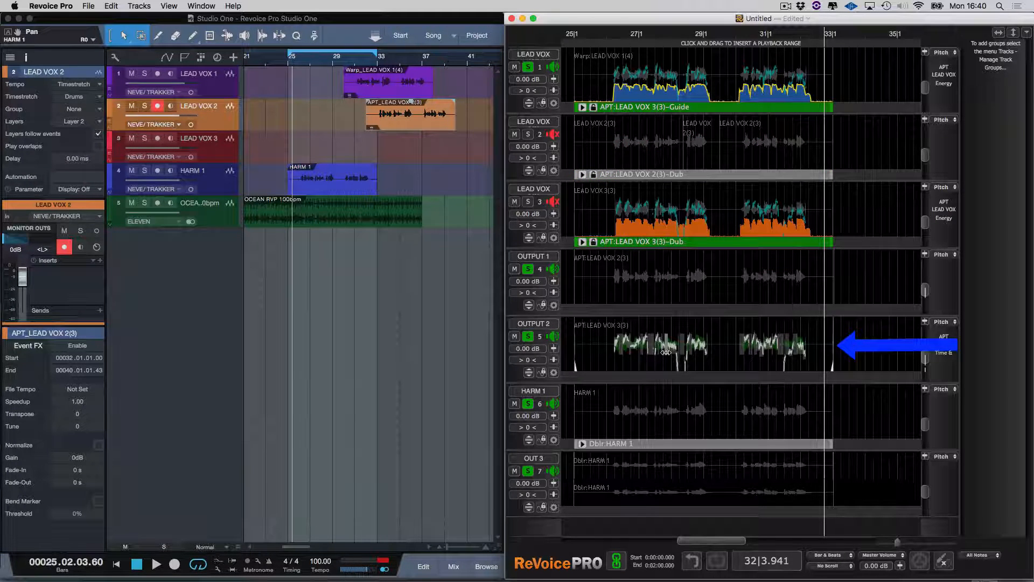
left_click_drag(665, 352, 667, 356)
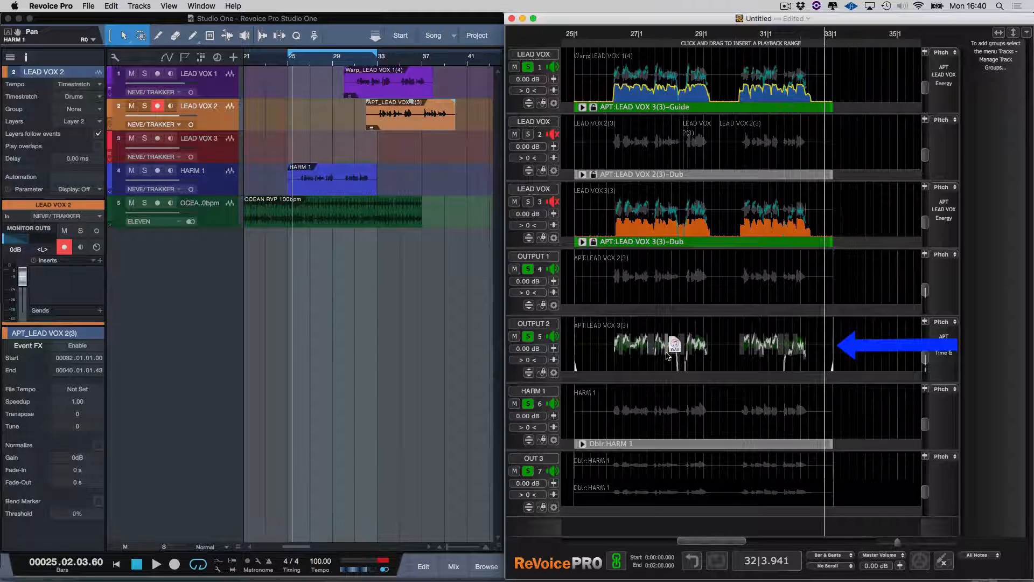
left_click_drag(667, 355, 420, 157)
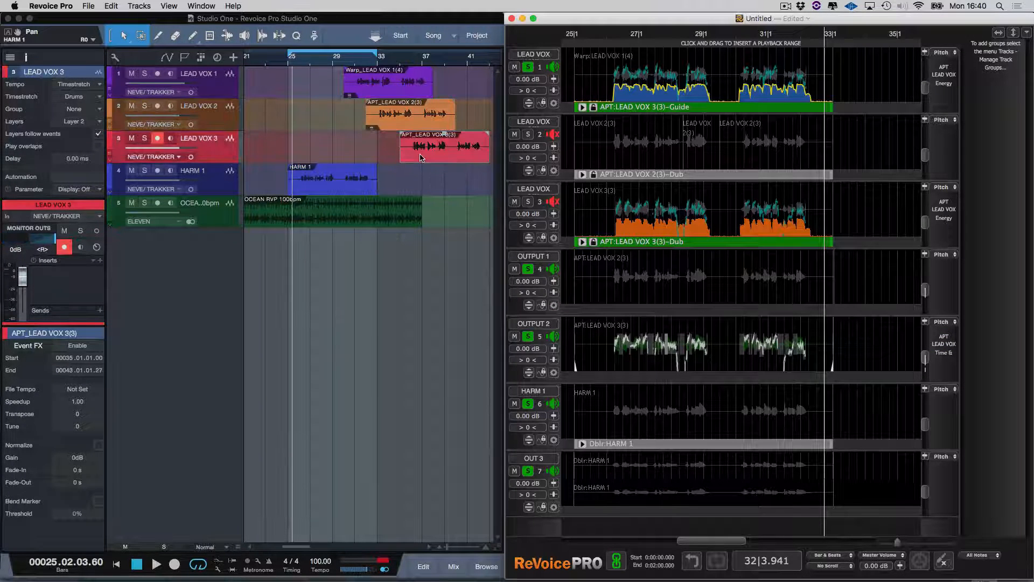
- Add one stereo audio track named STEREO HARM below HARM 1 in Studio One
left_click(337, 189)
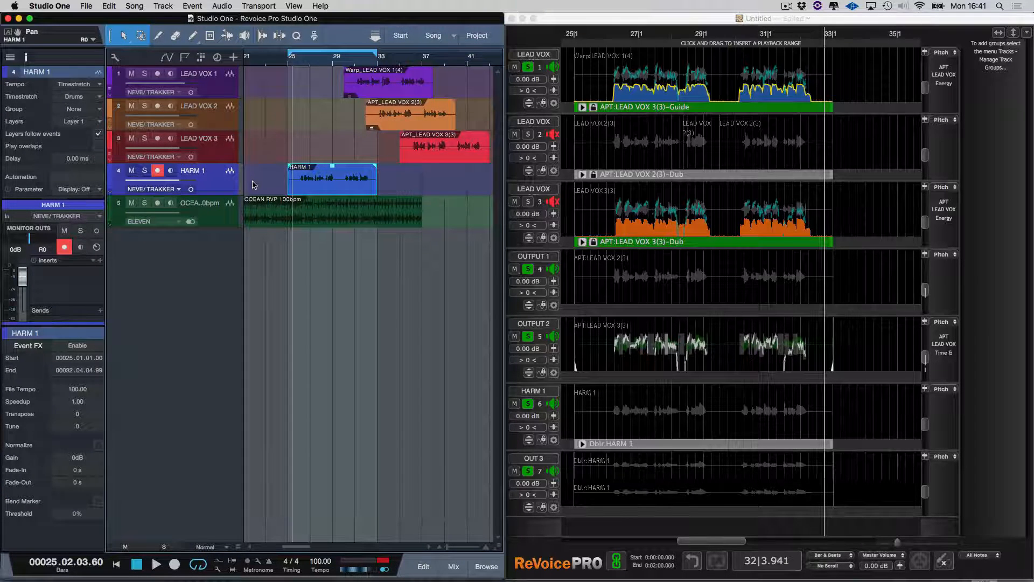
key("t")
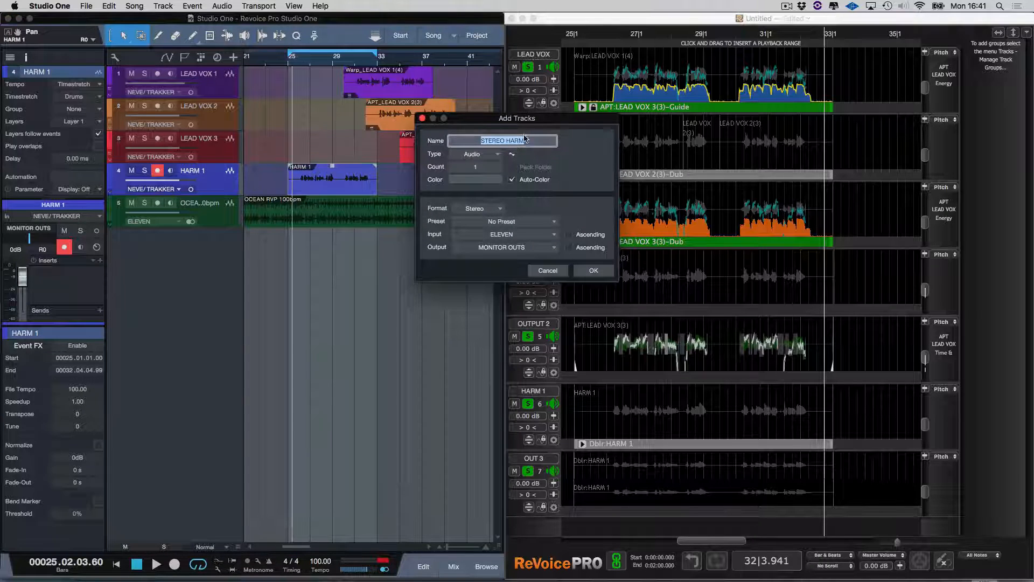
left_click(592, 271)
- Transfer the doubled harmony from Revoice Pro's OUT 3 track onto the STEREO HARM track in Studio One
left_click(664, 471)
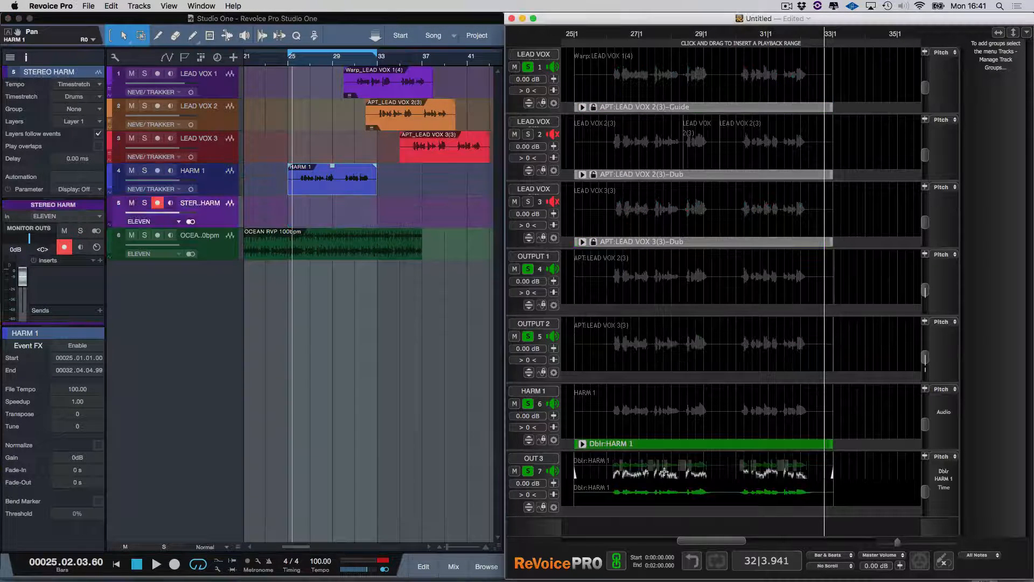
left_click_drag(666, 472, 418, 215)
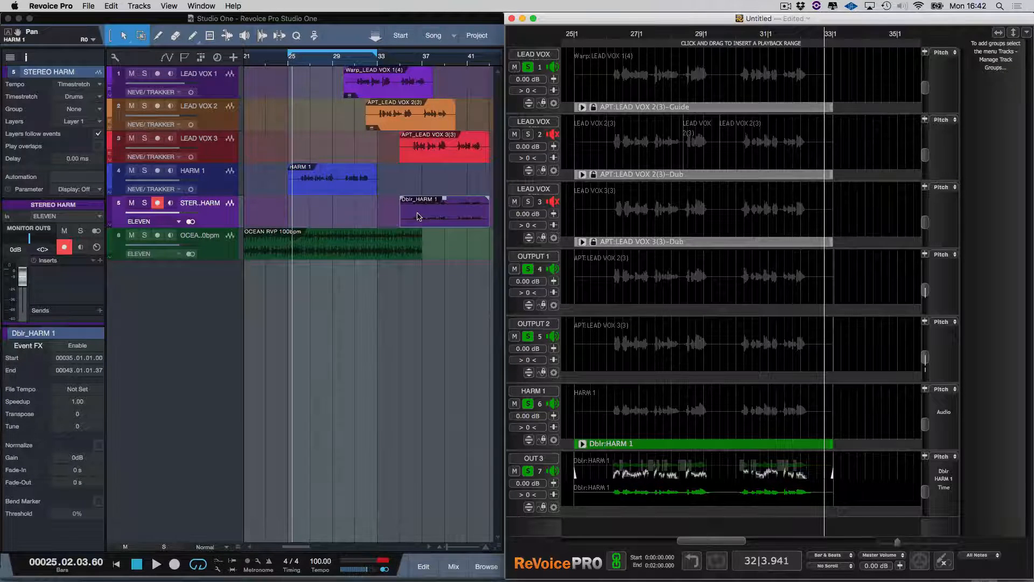
- Select the four processed vocal events on the lead and STEREO HARM tracks in Studio One and move them to their origin
left_click(457, 248)
left_click_drag(481, 254, 435, 96)
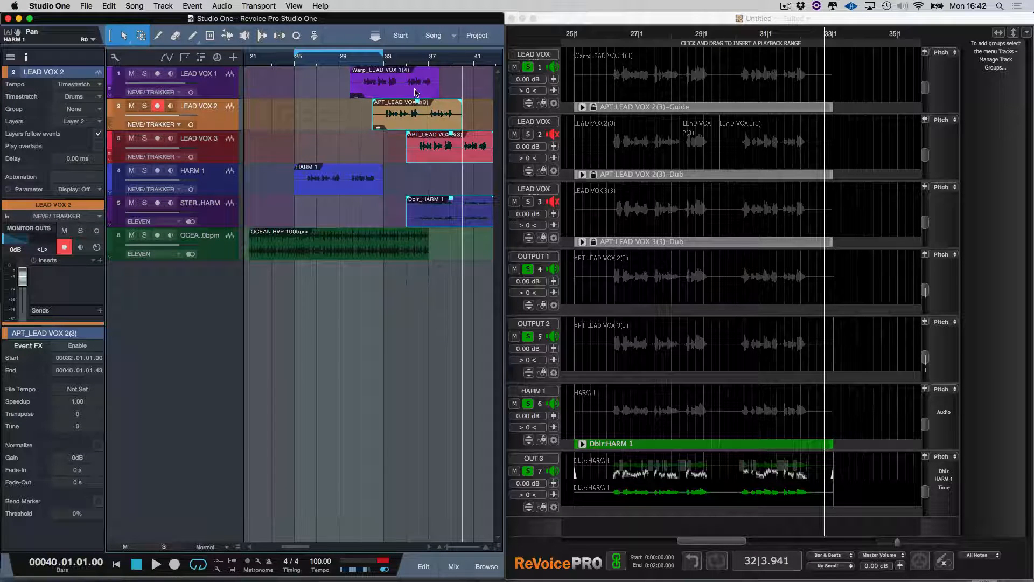
left_click(416, 93, "shift")
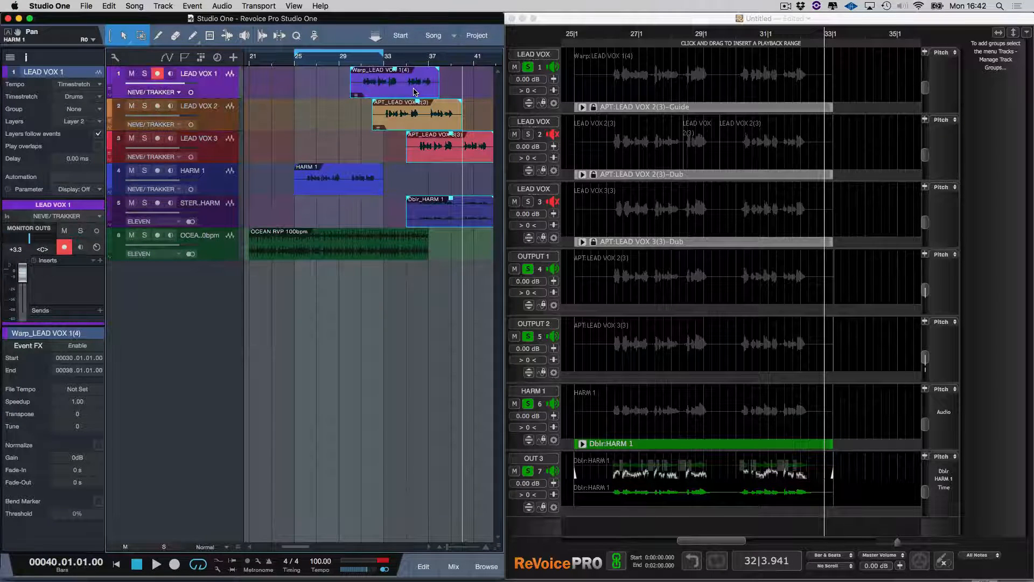
left_click(107, 6)
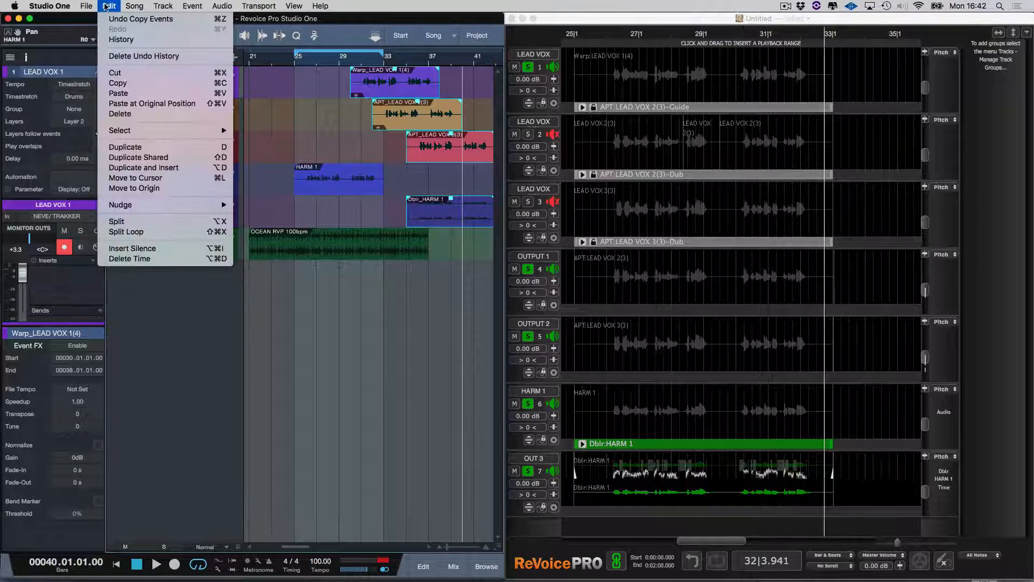
left_click(153, 188)
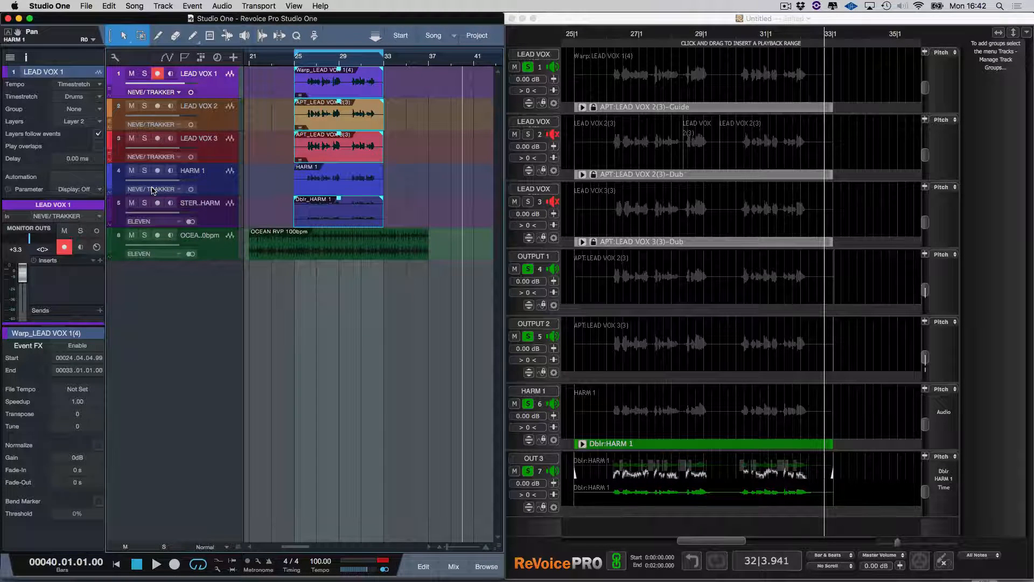
- Play the Studio One song from bar 25 to audition the returned vocals with the backing track
left_click(293, 59)
key("space")
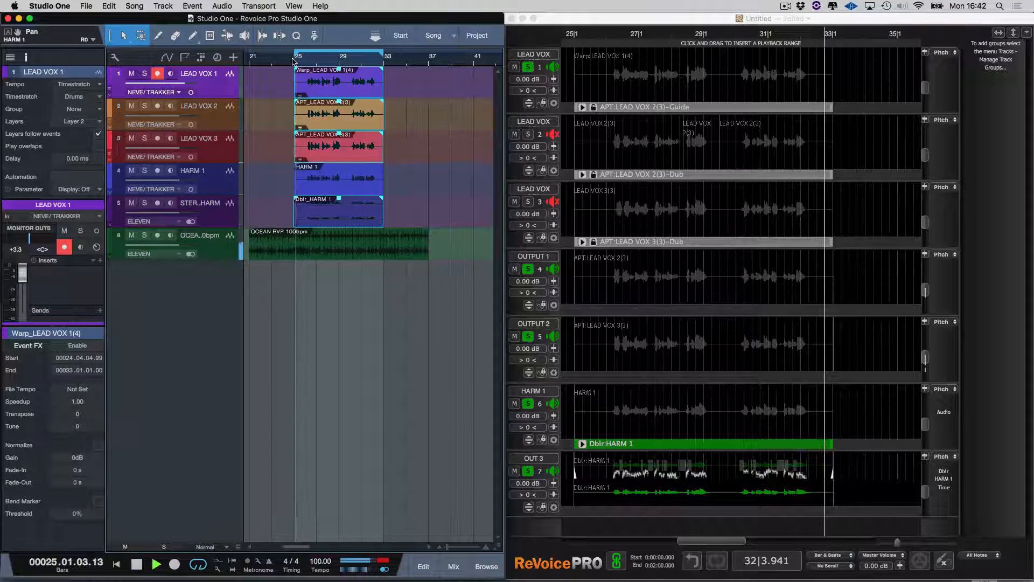